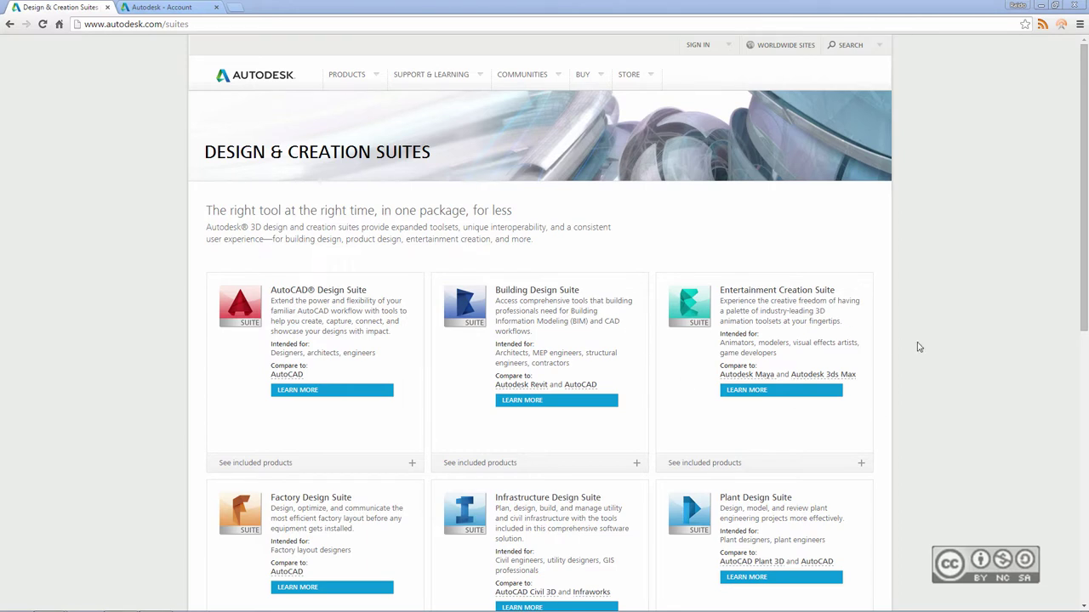
# Step: Browse the Products & Services download list in the Autodesk Account tab
pyautogui.scroll(-1, 919, 347)
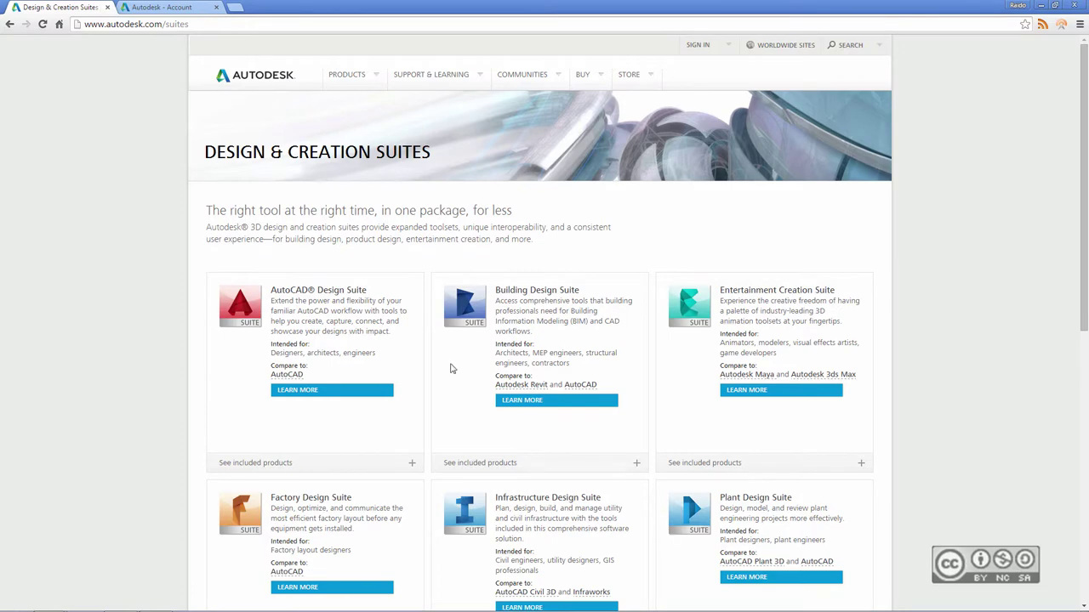
pyautogui.click(163, 7)
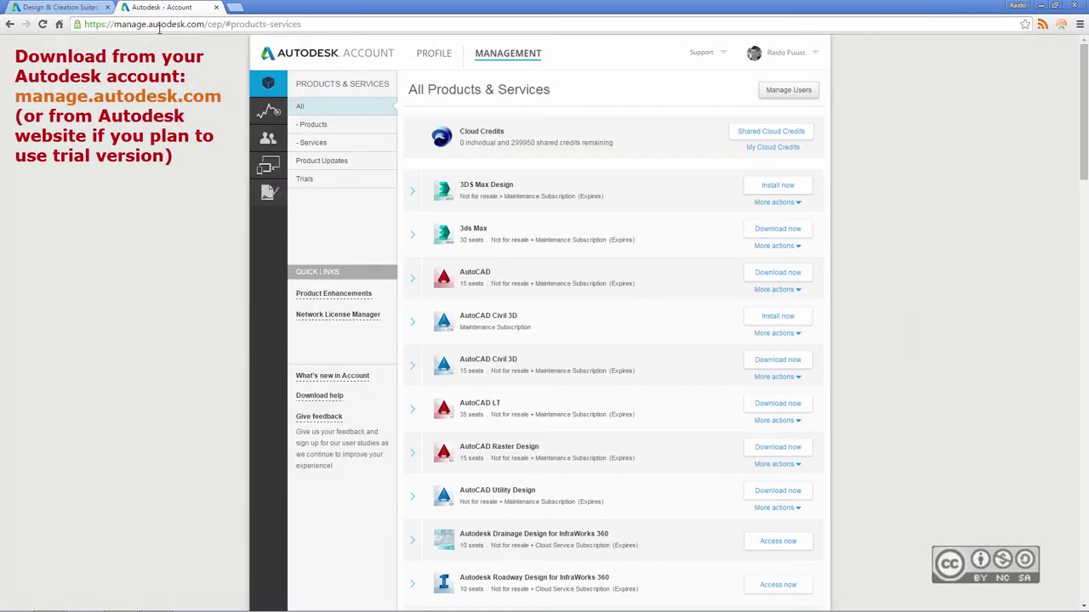
pyautogui.scroll(-12, 680, 321)
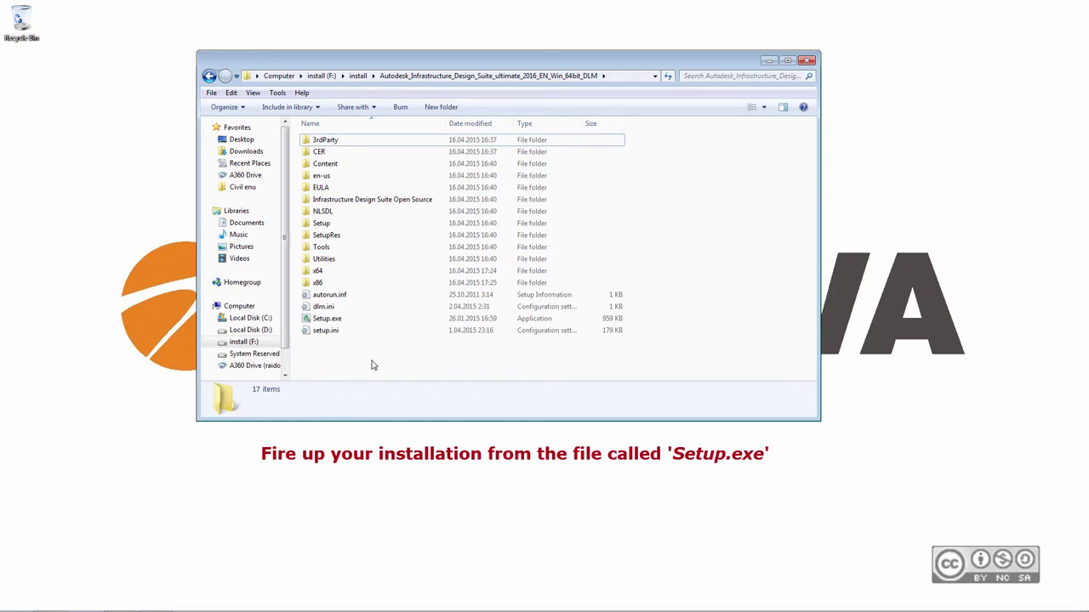
# Step: Run Setup.exe from the Infrastructure Design Suite Ultimate 2016 install folder
pyautogui.doubleClick(327, 320)
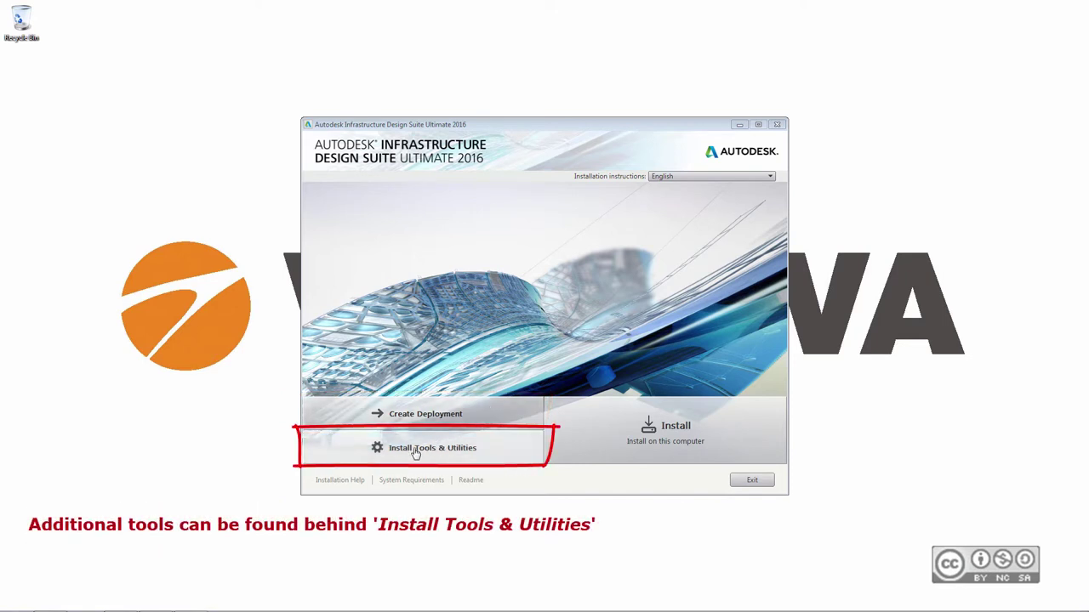
# Step: Choose Install Tools & Utilities and accept the license agreement
pyautogui.click(659, 431)
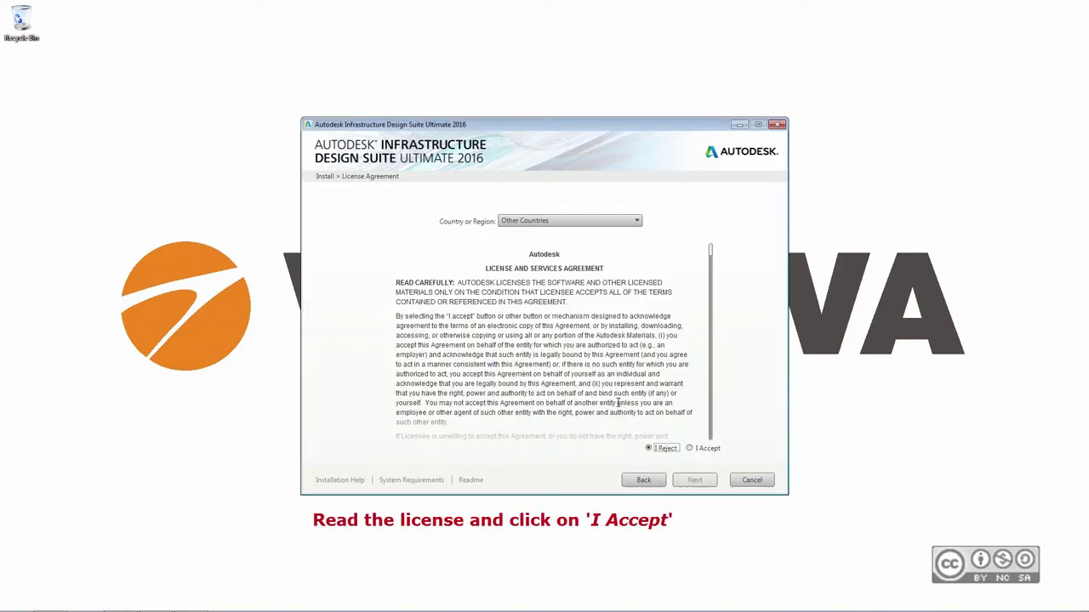
pyautogui.click(690, 449)
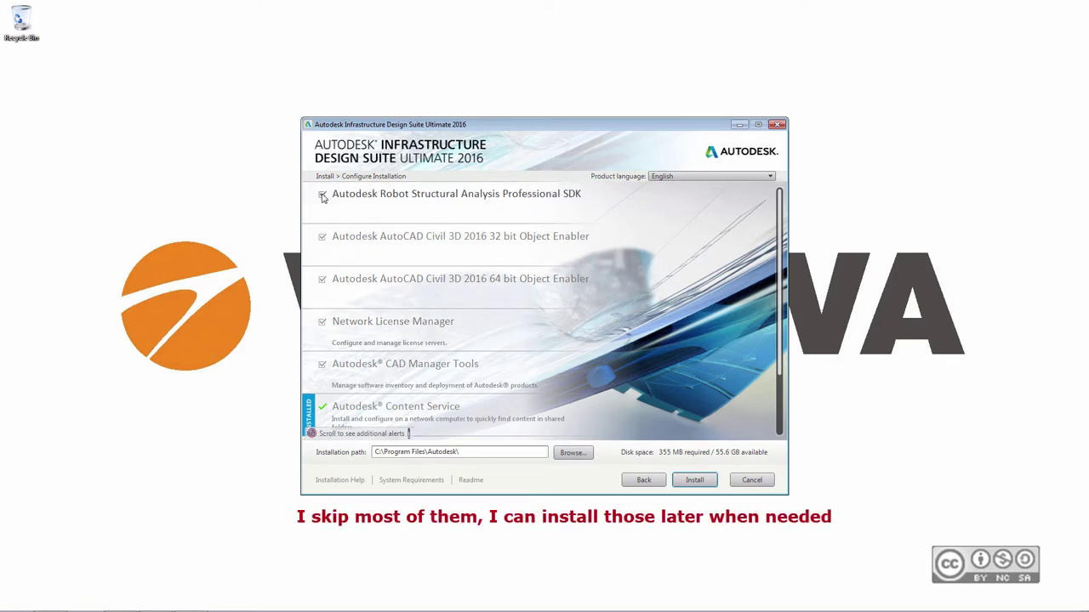
# Step: Deselect Robot Structural Analysis SDK, both Civil 3D Object Enablers and Network License Manager
pyautogui.click(323, 194)
pyautogui.click(322, 240)
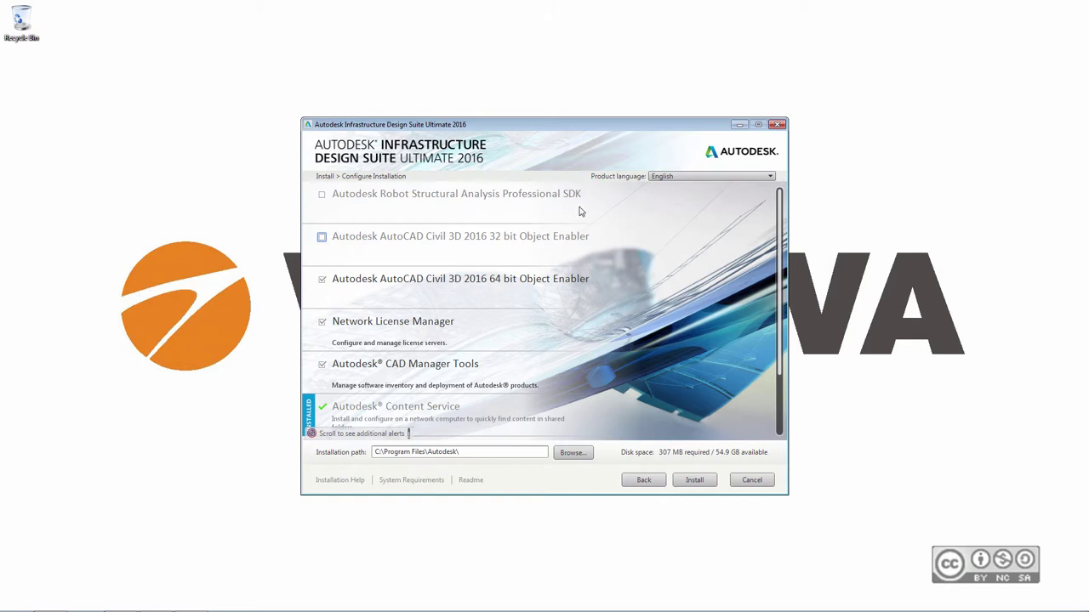
pyautogui.click(392, 296)
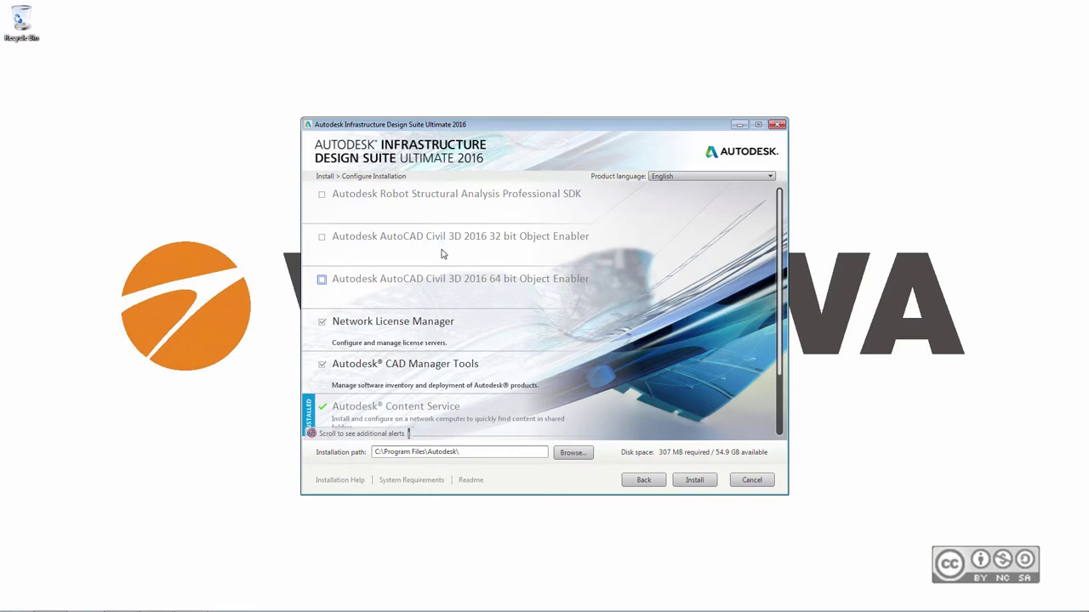
pyautogui.click(322, 324)
# Step: Deselect CAD Manager Tools and the Revit SDK, then go back to the License Agreement
pyautogui.scroll(-1, 438, 316)
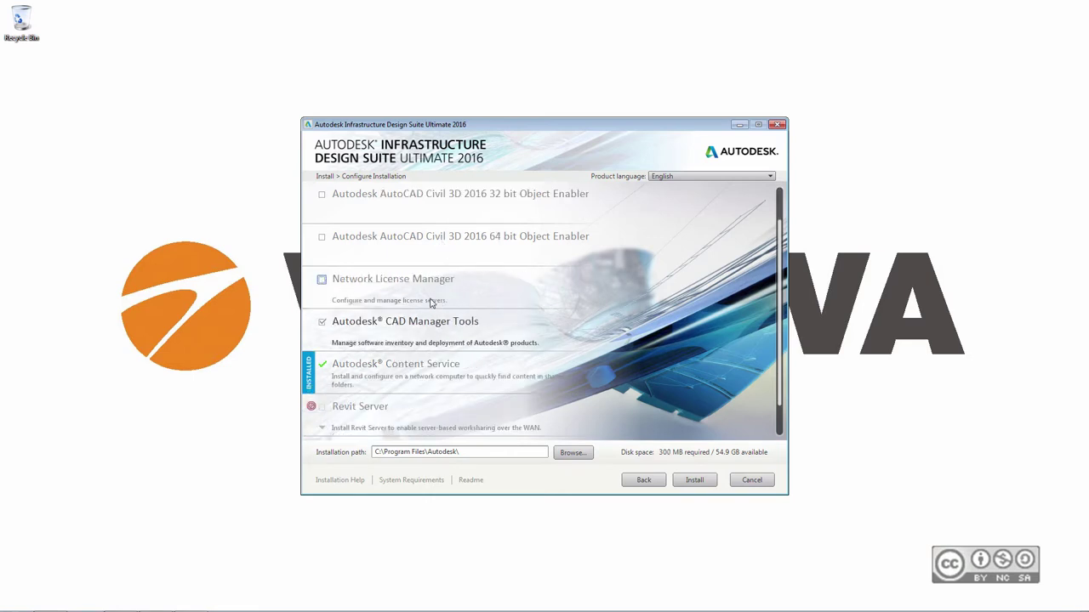
pyautogui.click(322, 322)
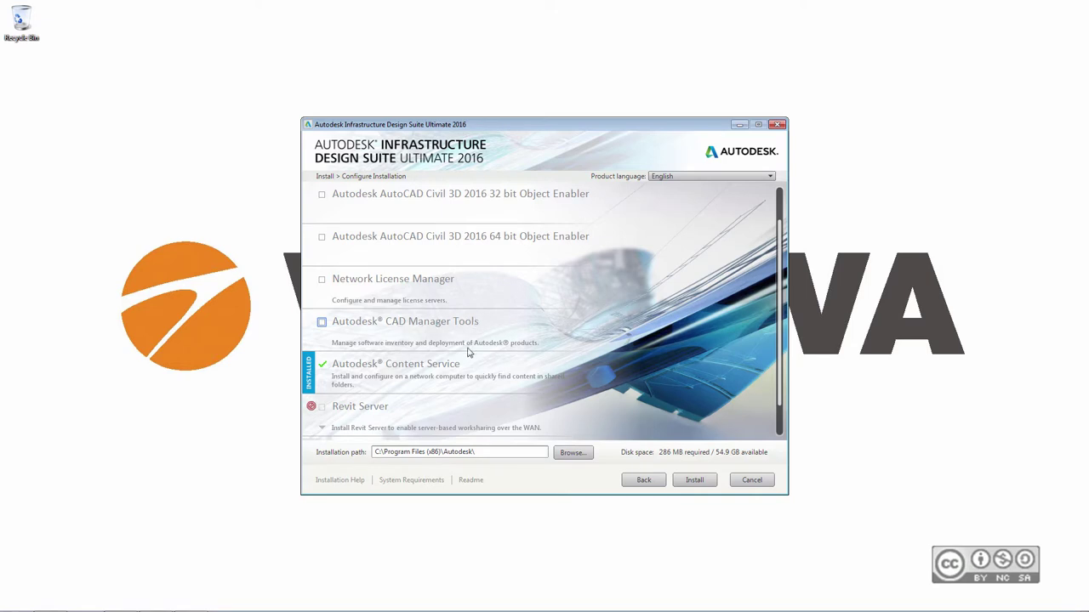
pyautogui.scroll(-1, 469, 354)
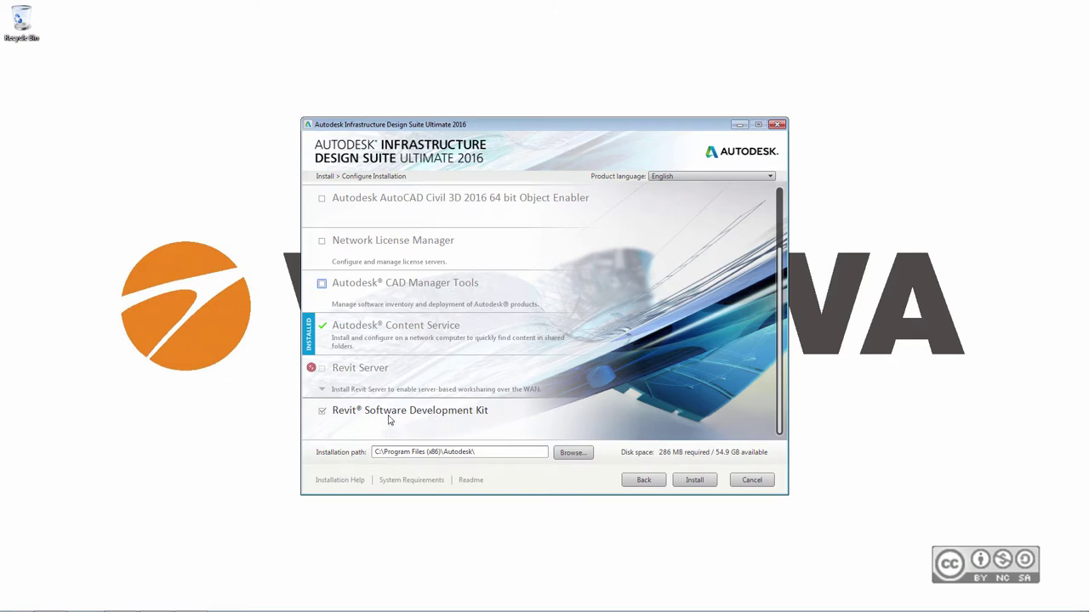
pyautogui.click(323, 412)
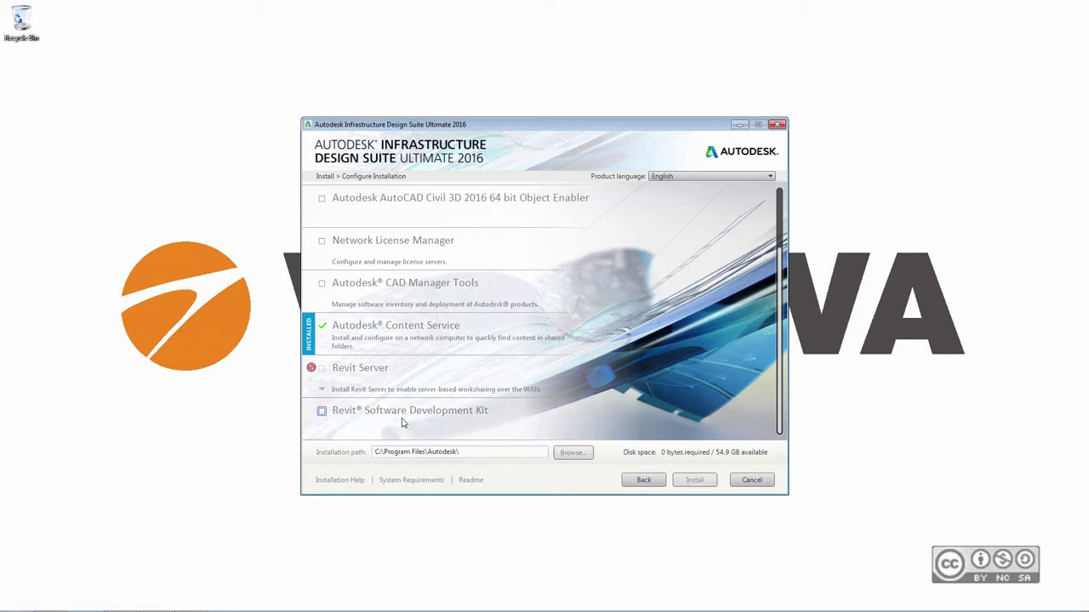
pyautogui.scroll(2, 568, 366)
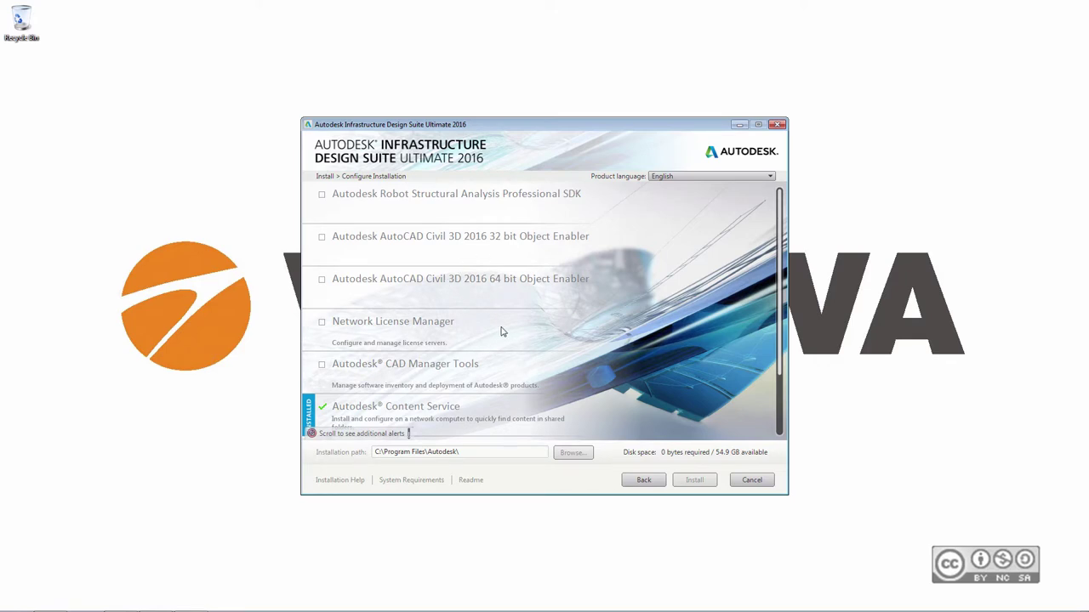
pyautogui.click(643, 481)
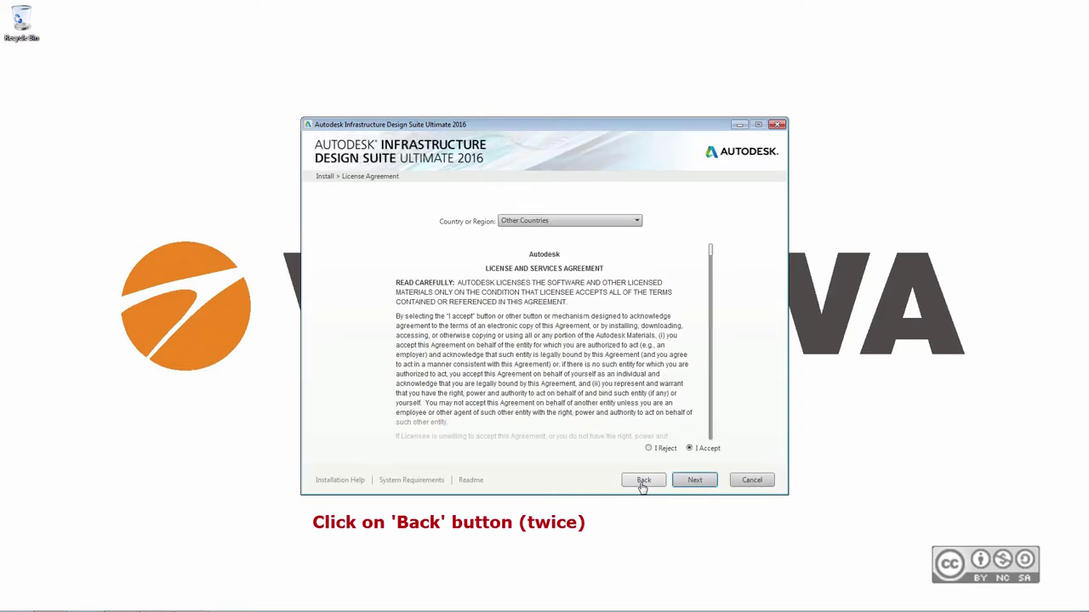
# Step: Return to the start screen, begin the main Install and accept its license agreement
pyautogui.click(643, 481)
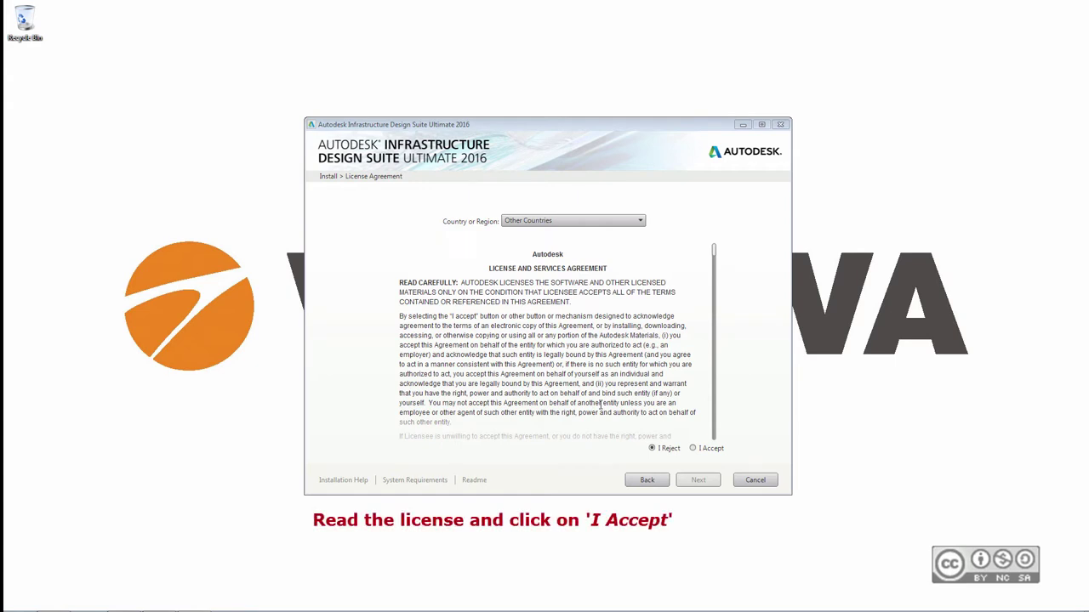
pyautogui.click(694, 448)
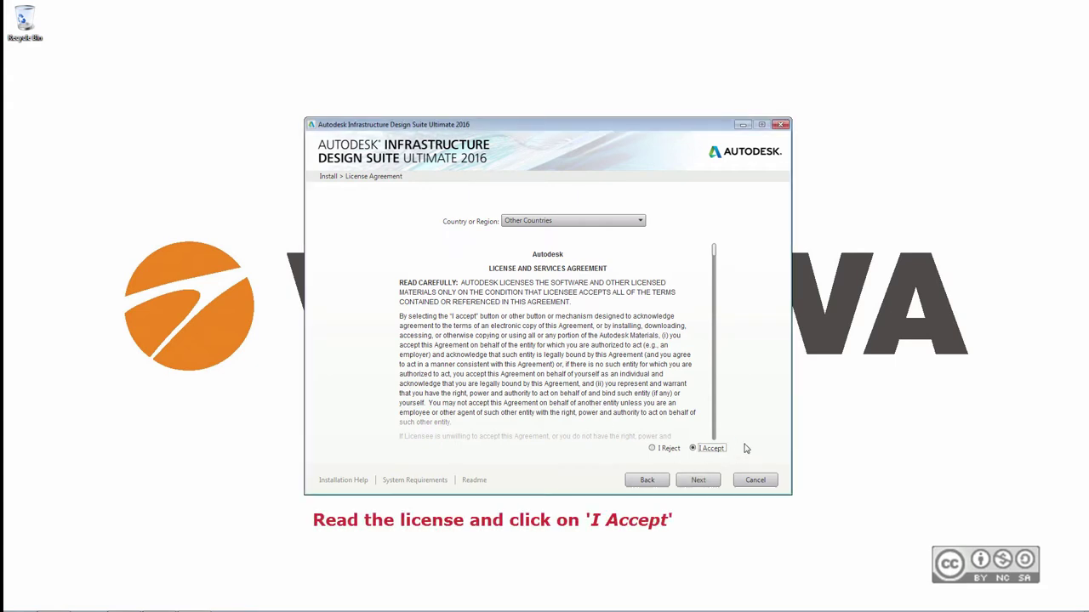
# Step: Choose a Stand-Alone license and enter the serial number and product key
pyautogui.click(706, 481)
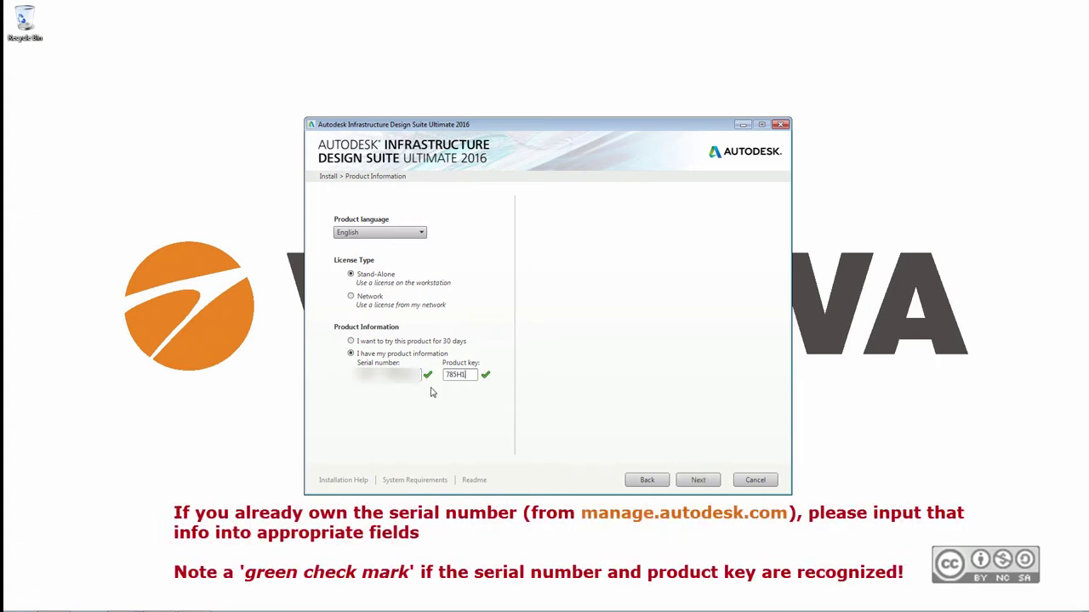
# Step: Advance to Configure Installation and expand Revit 2016's settings panel
pyautogui.click(712, 484)
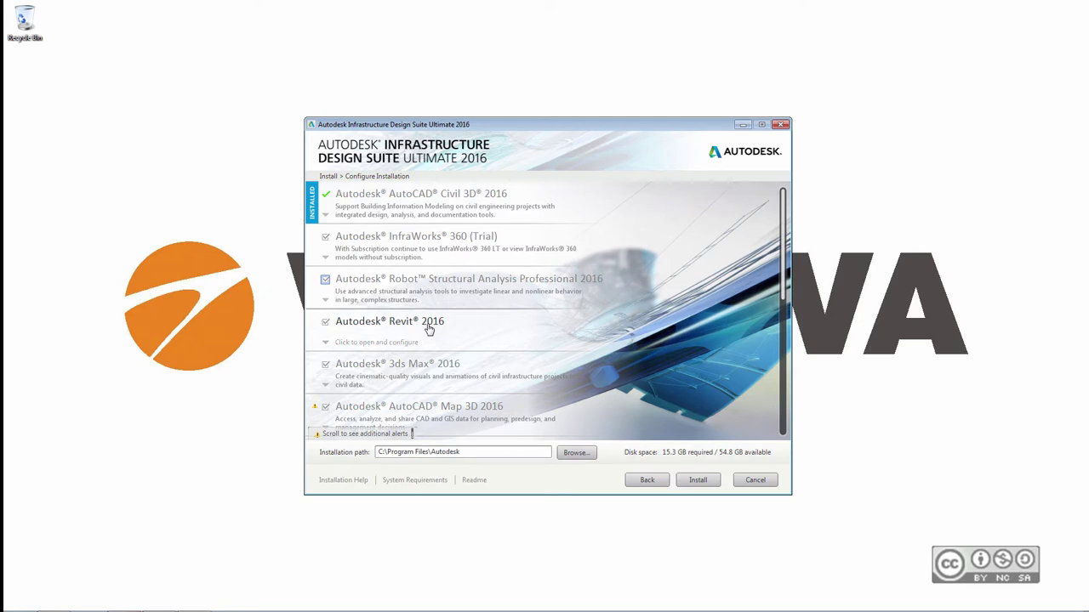
pyautogui.click(425, 327)
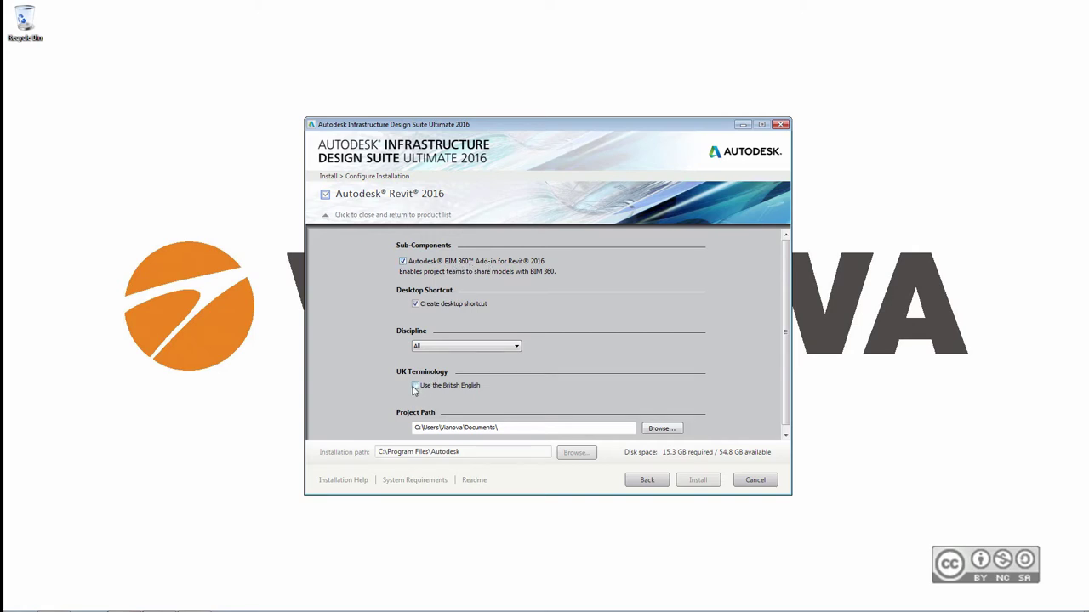
# Step: Enable British English terminology for Revit 2016 and keep Discipline set to All
pyautogui.click(415, 385)
pyautogui.scroll(-1, 534, 396)
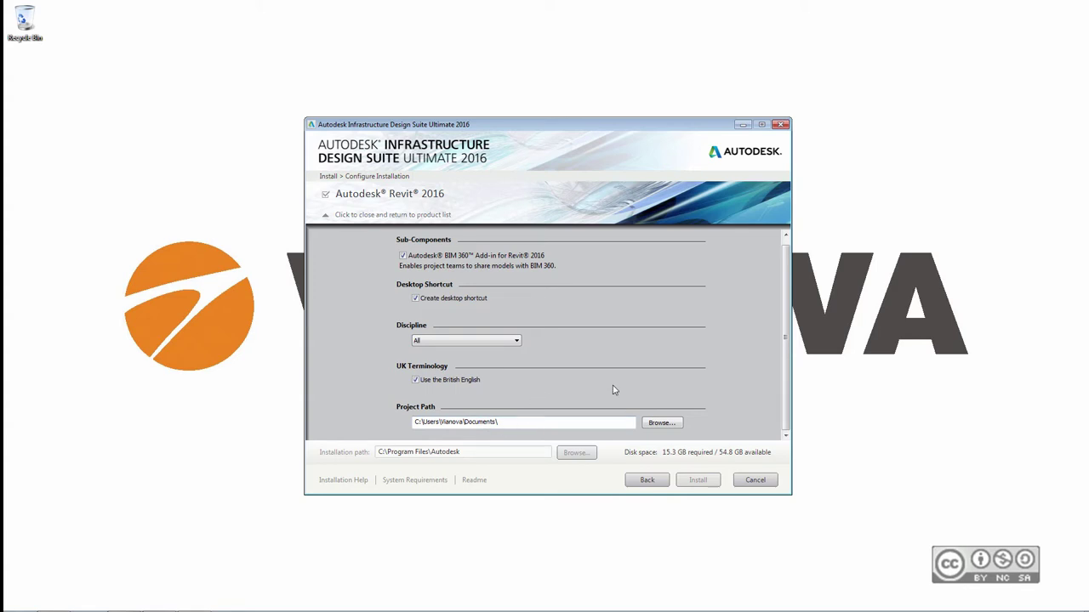
pyautogui.click(460, 342)
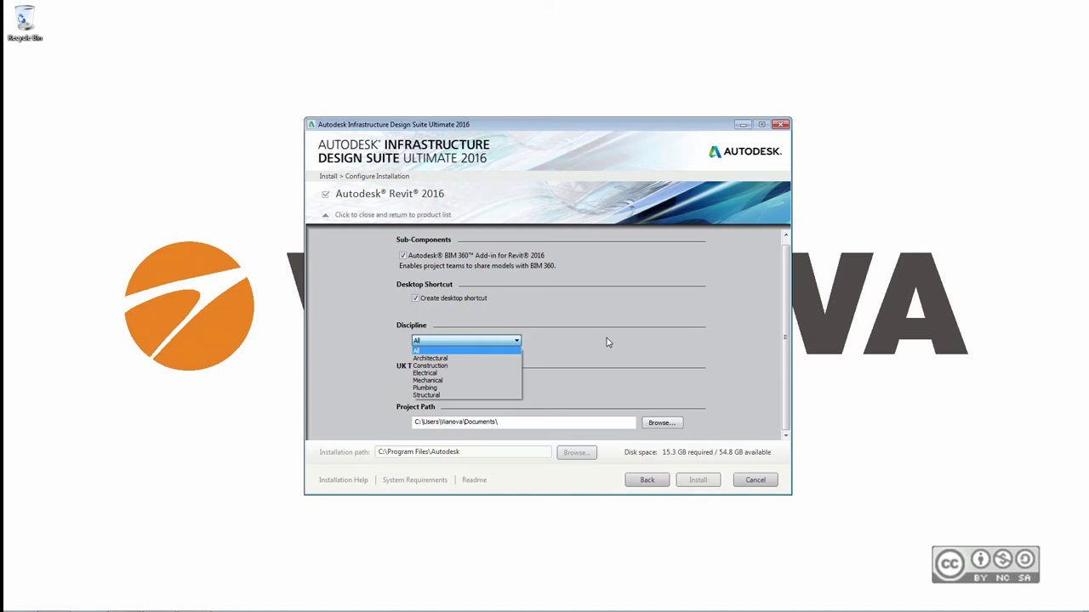
pyautogui.click(564, 343)
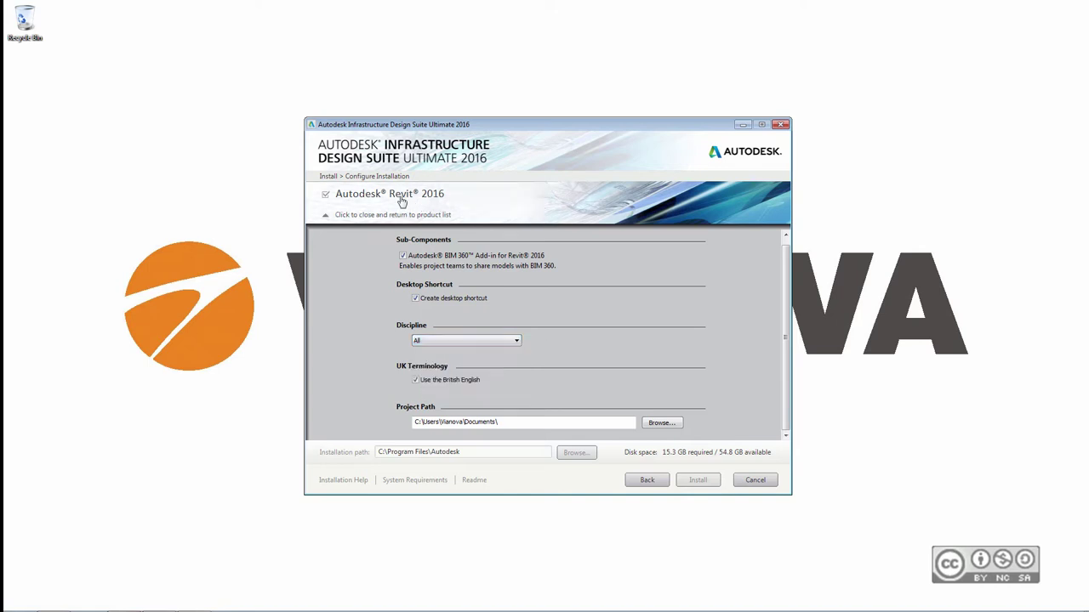
# Step: Collapse Revit 2016, review 3ds Max 2016's default sub-components, then collapse it
pyautogui.click(403, 201)
pyautogui.scroll(-3, 501, 312)
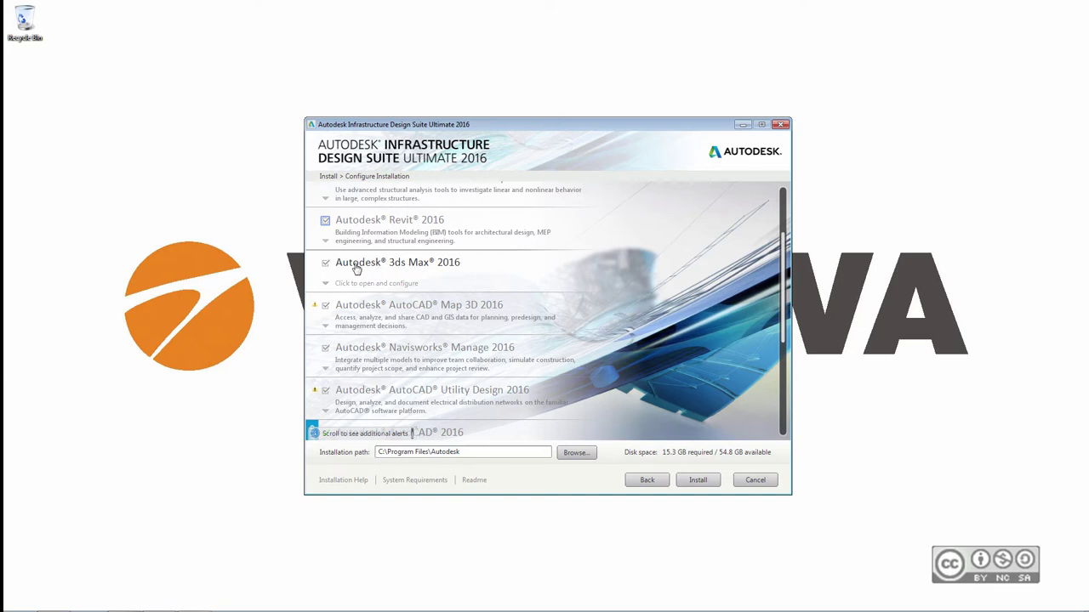
pyautogui.click(419, 267)
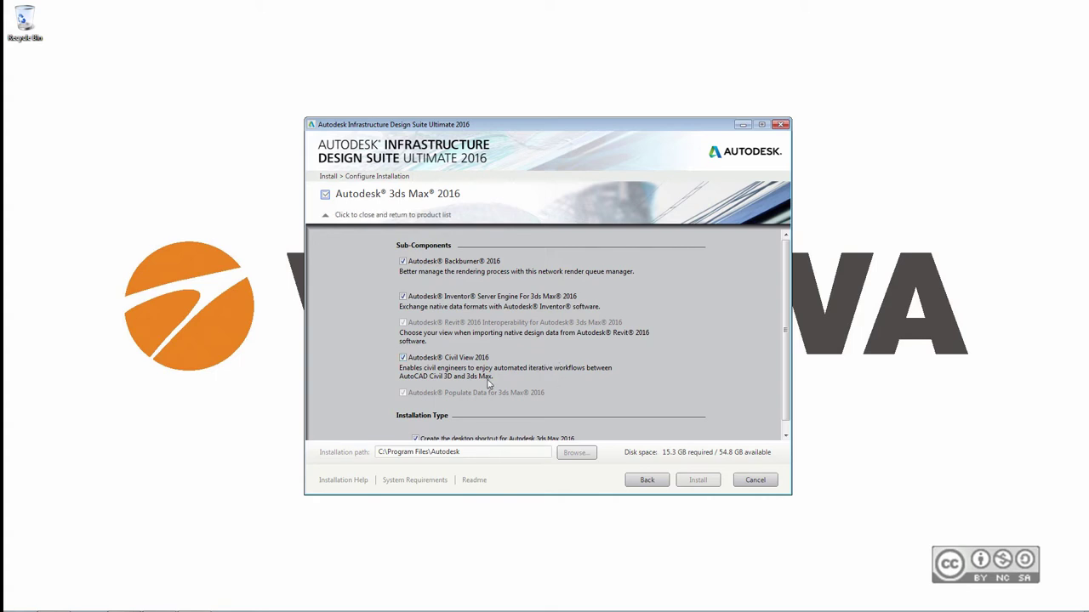
pyautogui.scroll(-1, 676, 393)
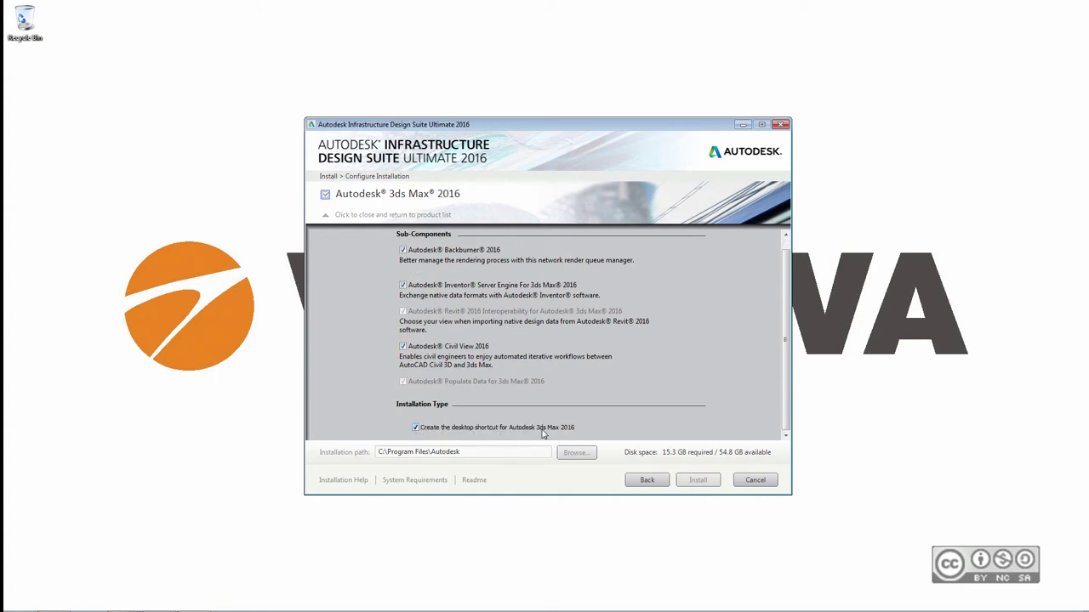
pyautogui.click(405, 198)
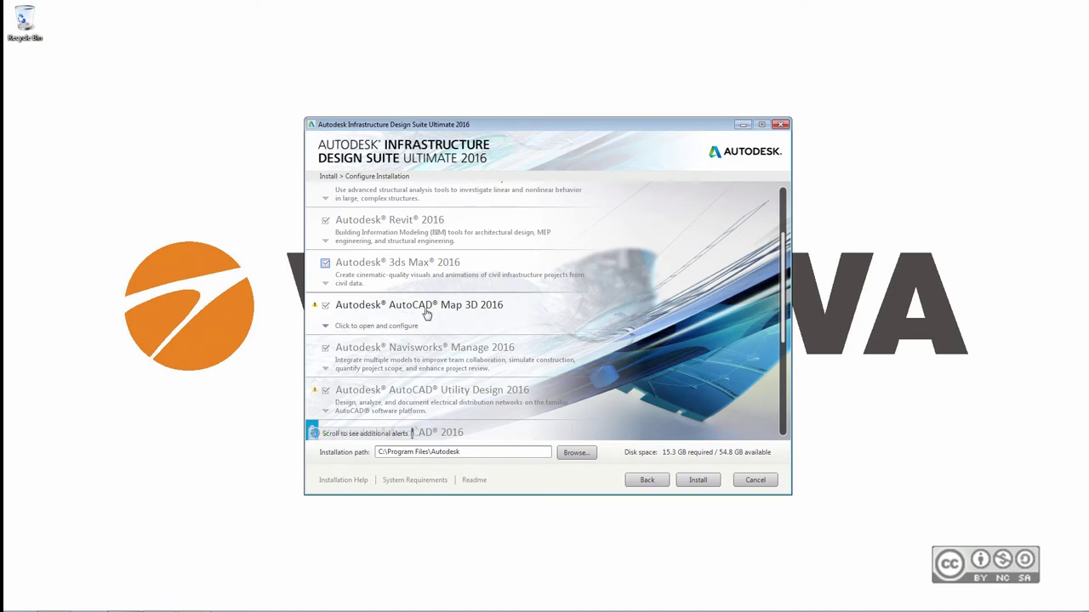
# Step: Expand AutoCAD Map 3D 2016 and include Infrastructure Administrator 2016
pyautogui.click(425, 314)
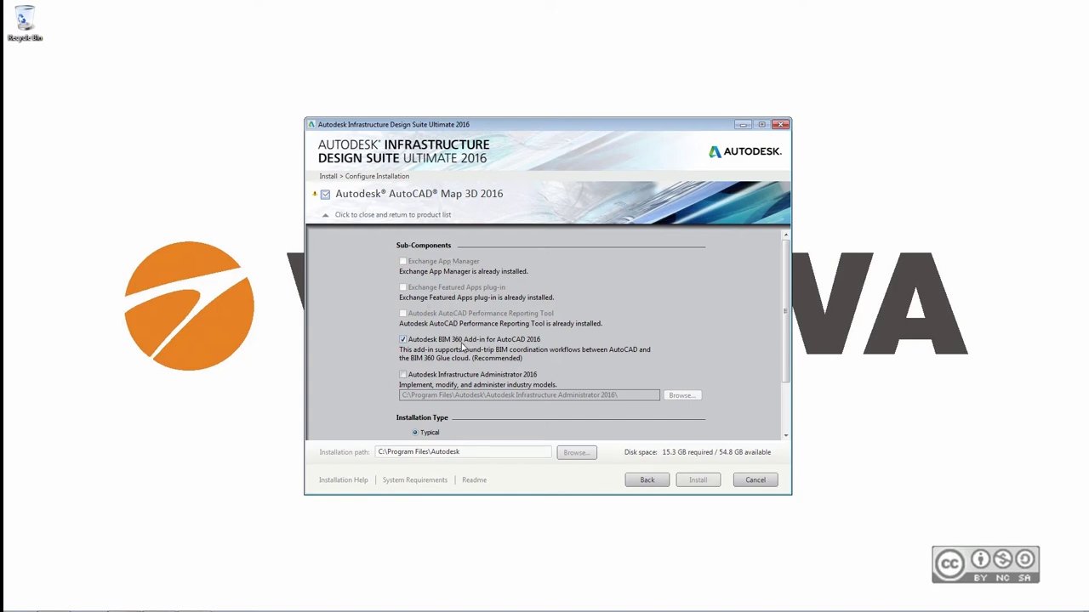
pyautogui.click(404, 375)
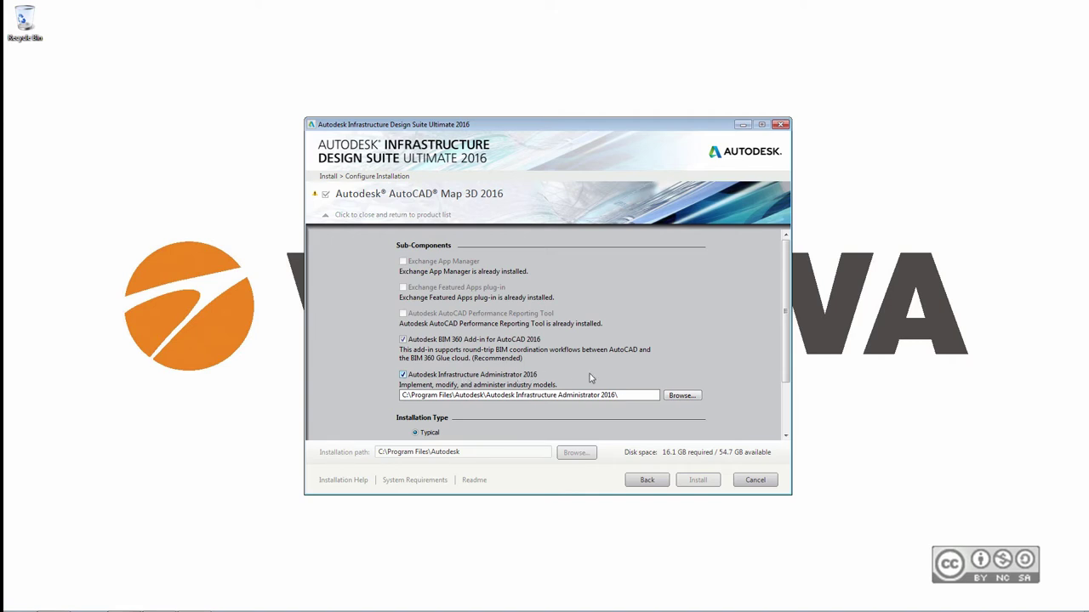
pyautogui.scroll(-1, 659, 374)
pyautogui.scroll(-1, 670, 380)
pyautogui.scroll(-1, 595, 383)
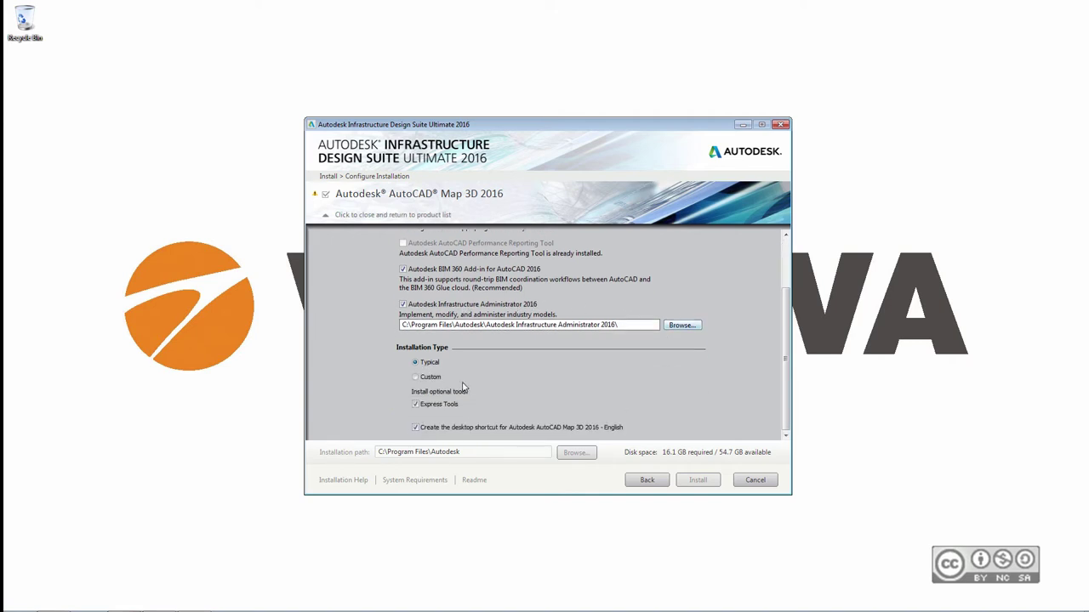
# Step: Set Map 3D 2016 to a Custom install type and return to the product list
pyautogui.click(416, 378)
pyautogui.scroll(-1, 528, 392)
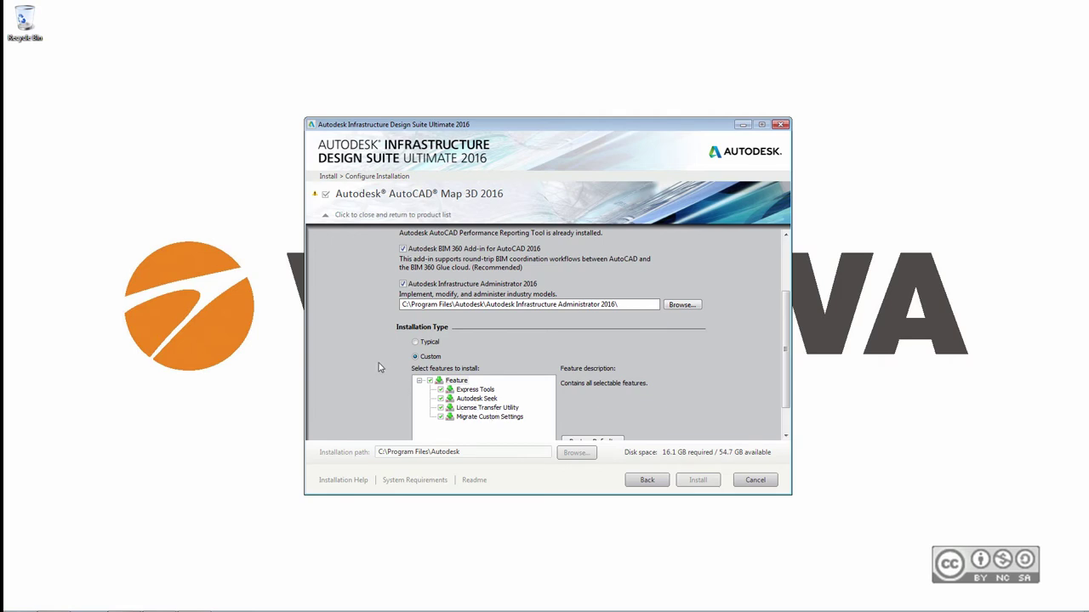
pyautogui.scroll(-2, 377, 363)
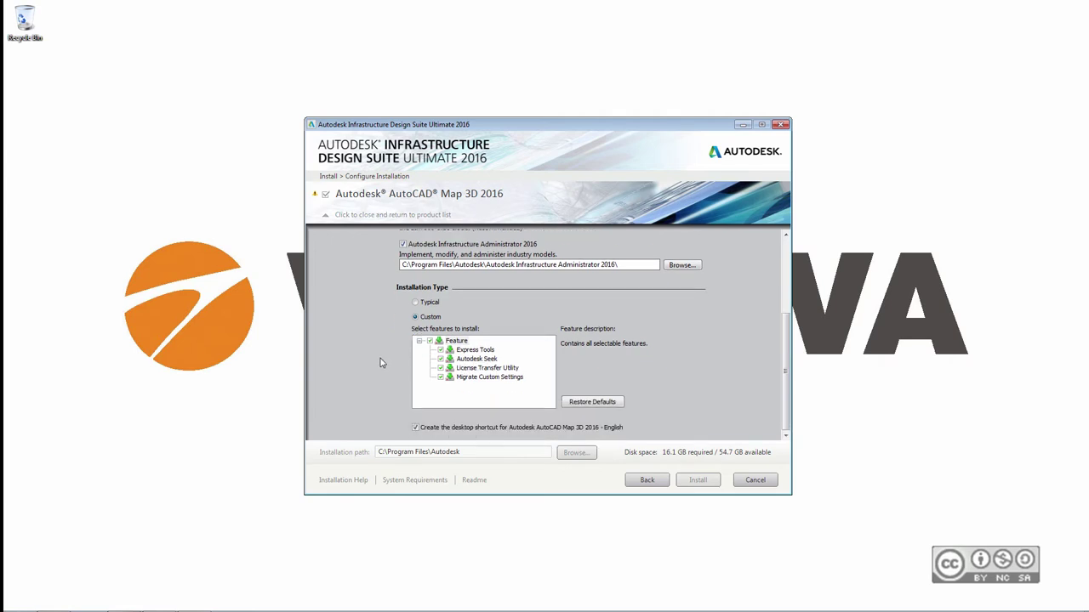
pyautogui.scroll(1, 706, 333)
pyautogui.scroll(3, 706, 334)
pyautogui.scroll(2, 706, 334)
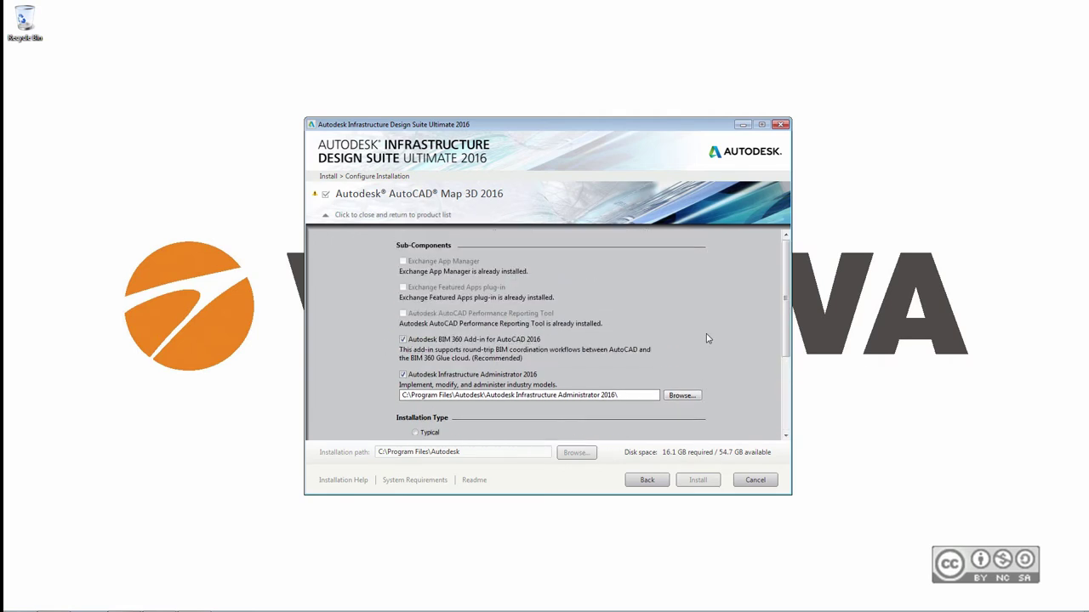
pyautogui.click(430, 201)
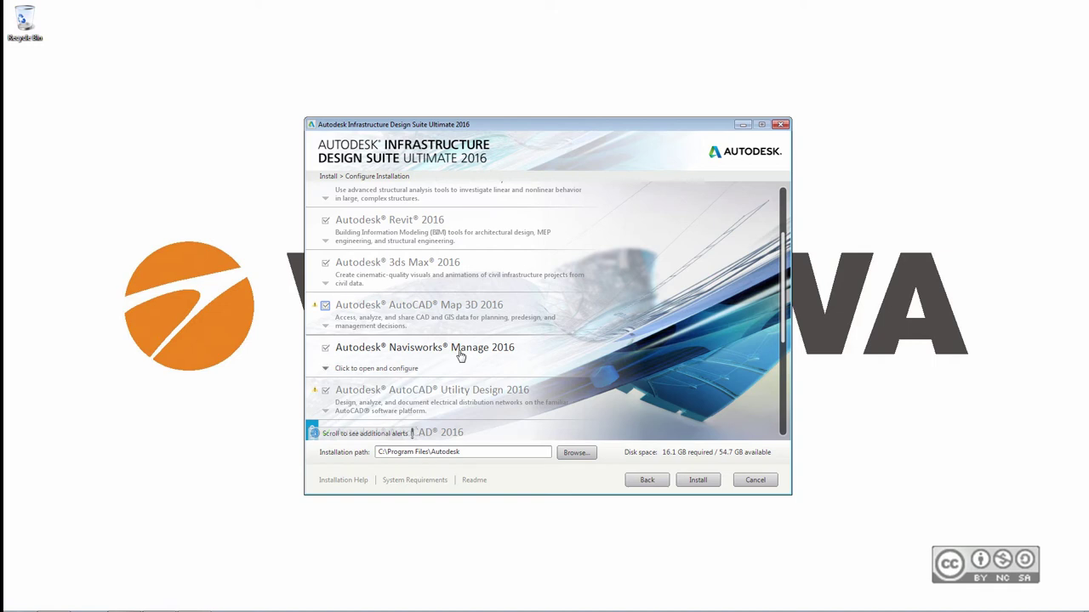
# Step: Give Navisworks Manage 2016 a Custom install with all three features, including exporter plug-ins, checked
pyautogui.click(459, 352)
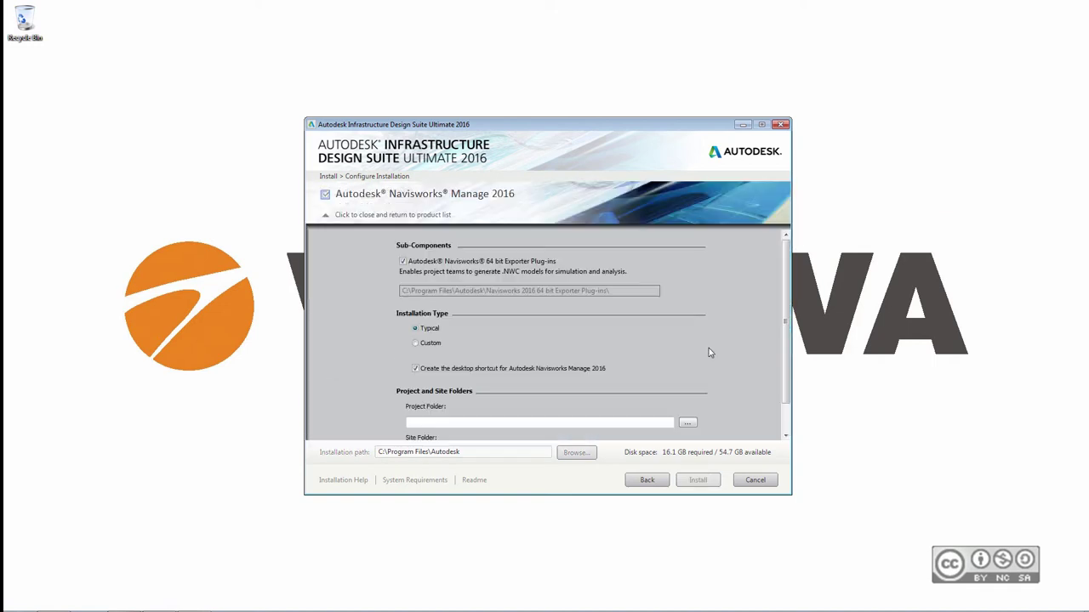
pyautogui.click(415, 343)
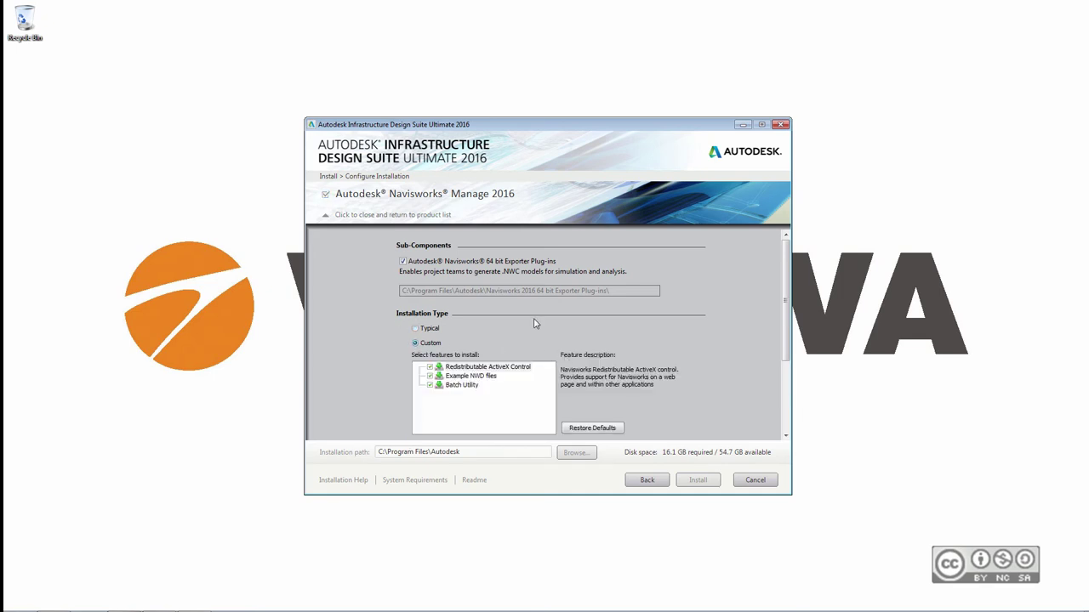
pyautogui.scroll(-1, 627, 352)
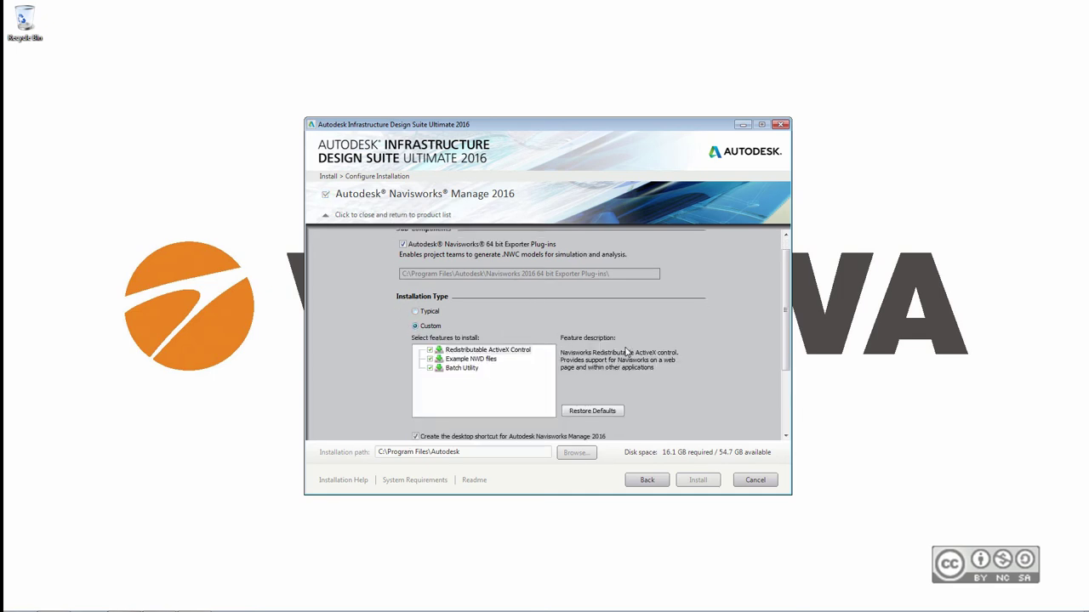
pyautogui.scroll(-1, 626, 352)
pyautogui.scroll(-3, 595, 348)
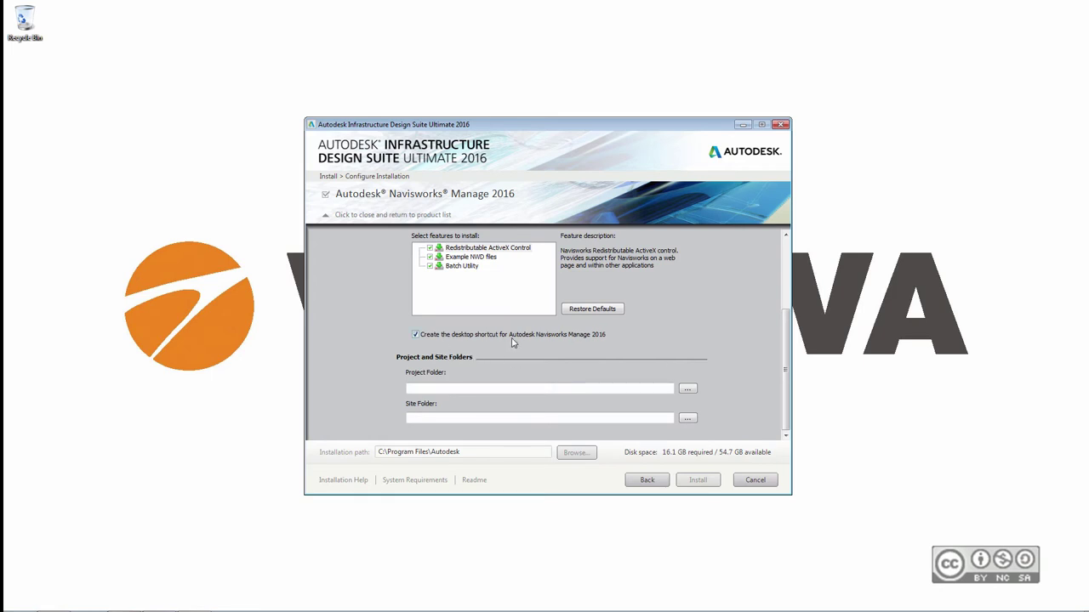
pyautogui.scroll(3, 651, 347)
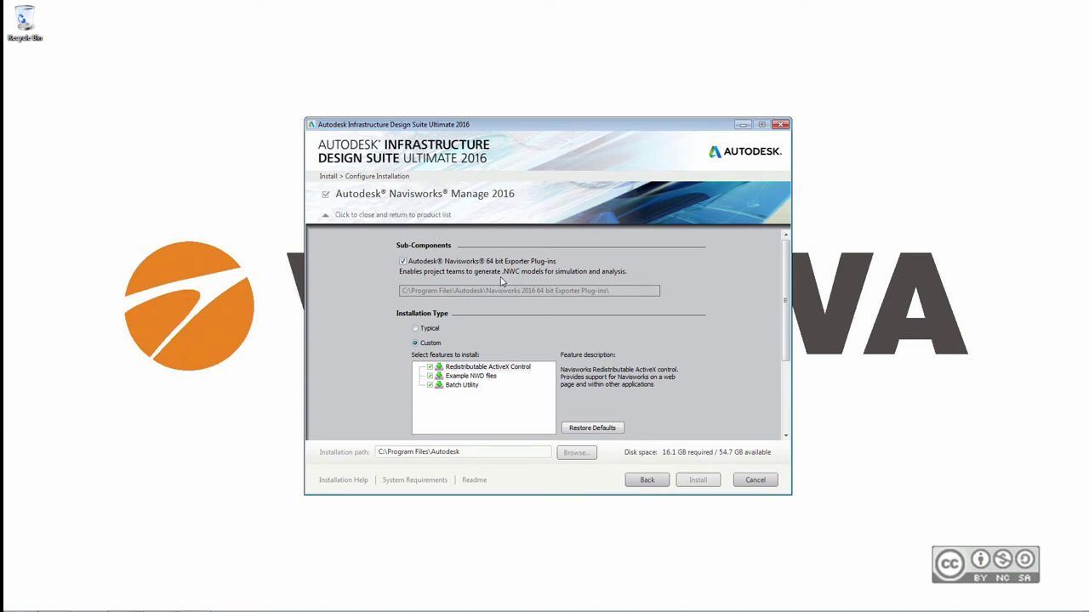
pyautogui.click(427, 201)
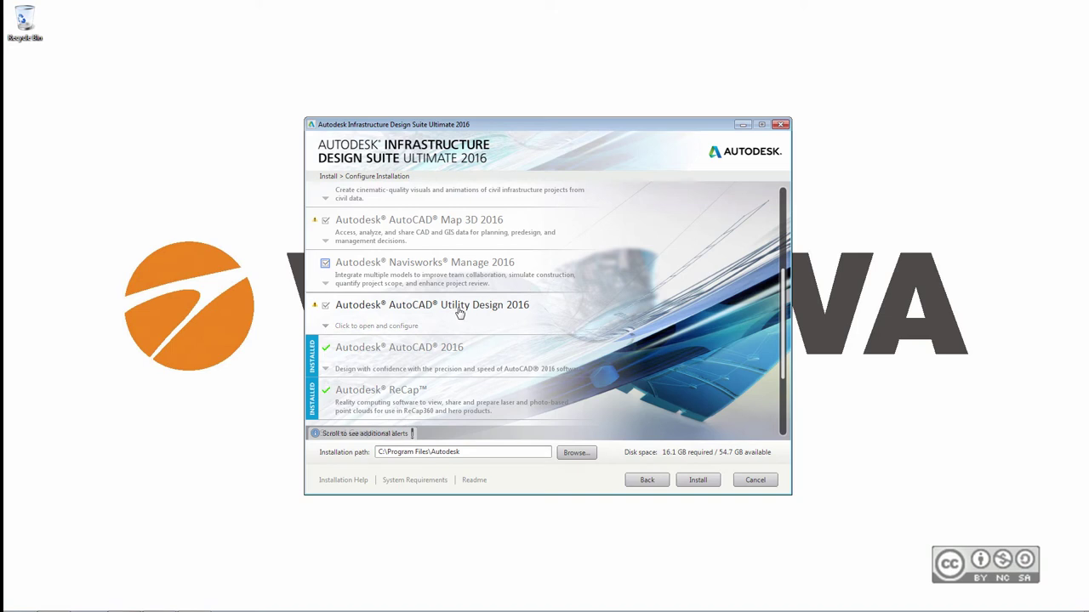
# Step: Switch AutoCAD Utility Design 2016 to the Custom installation type and collapse its panel
pyautogui.click(459, 313)
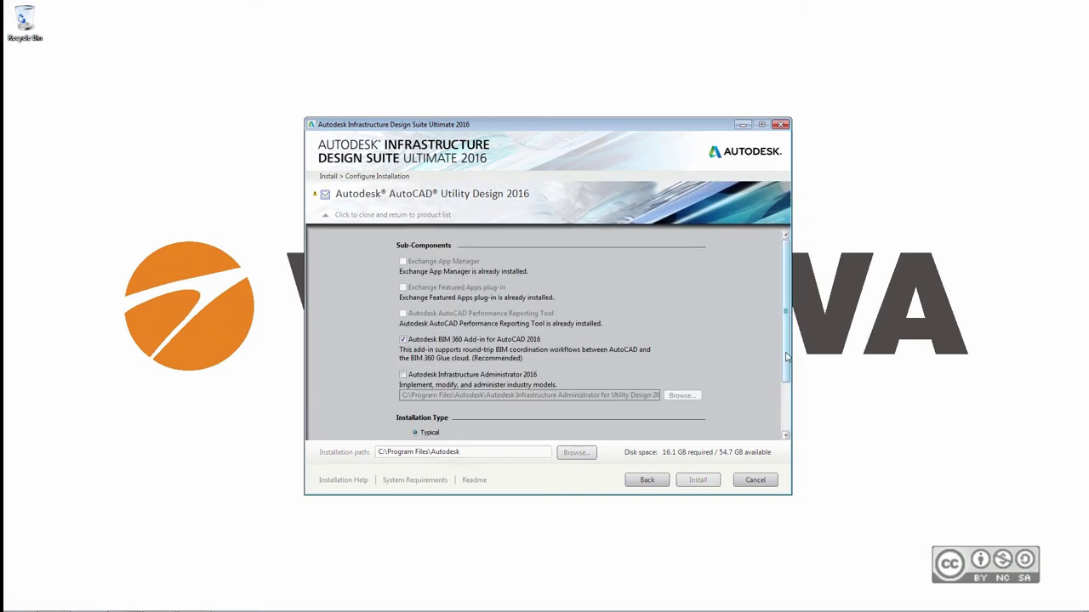
pyautogui.moveTo(787, 364); pyautogui.dragTo(787, 407)
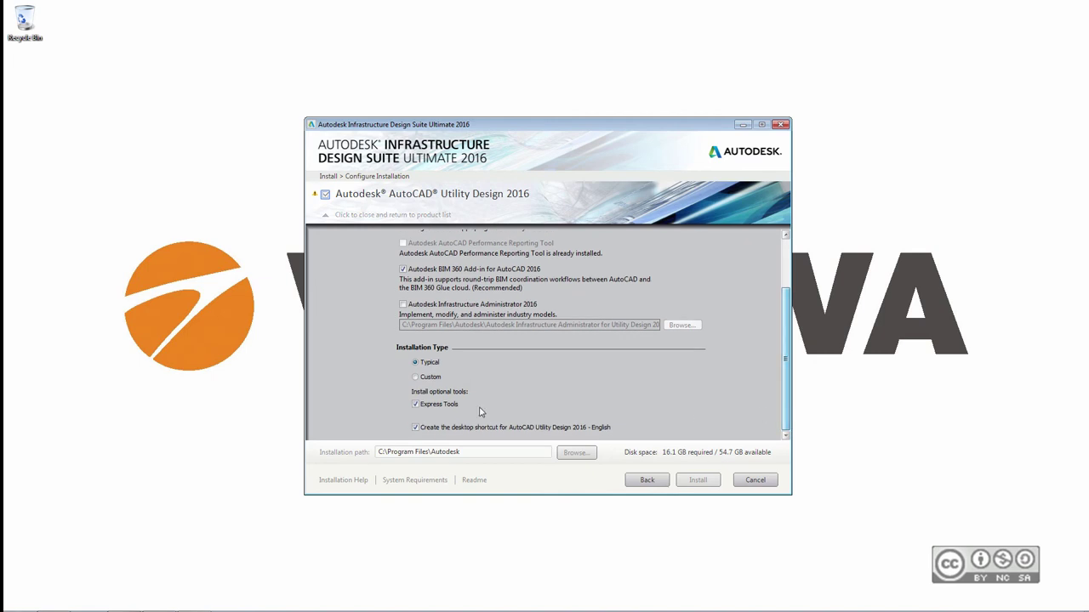
pyautogui.click(415, 377)
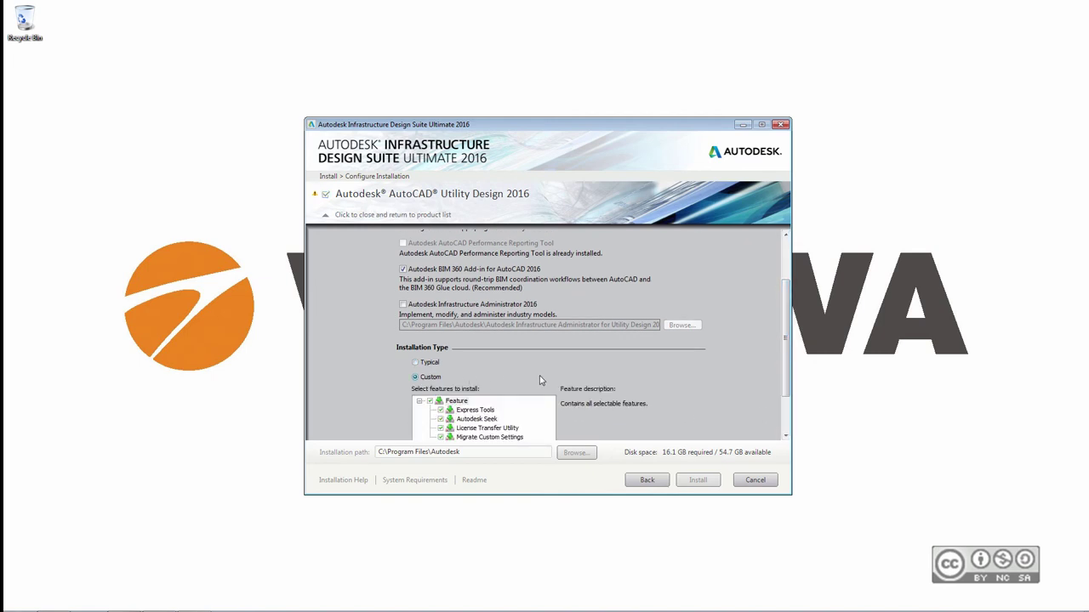
pyautogui.scroll(-1, 595, 400)
pyautogui.scroll(-1, 784, 417)
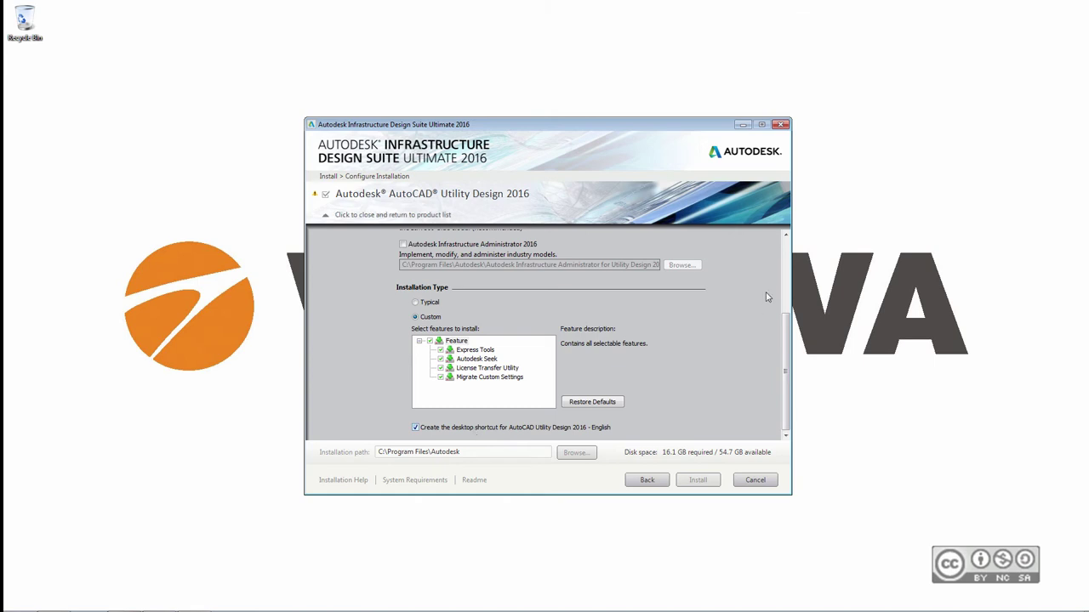
pyautogui.scroll(3, 768, 297)
pyautogui.click(461, 201)
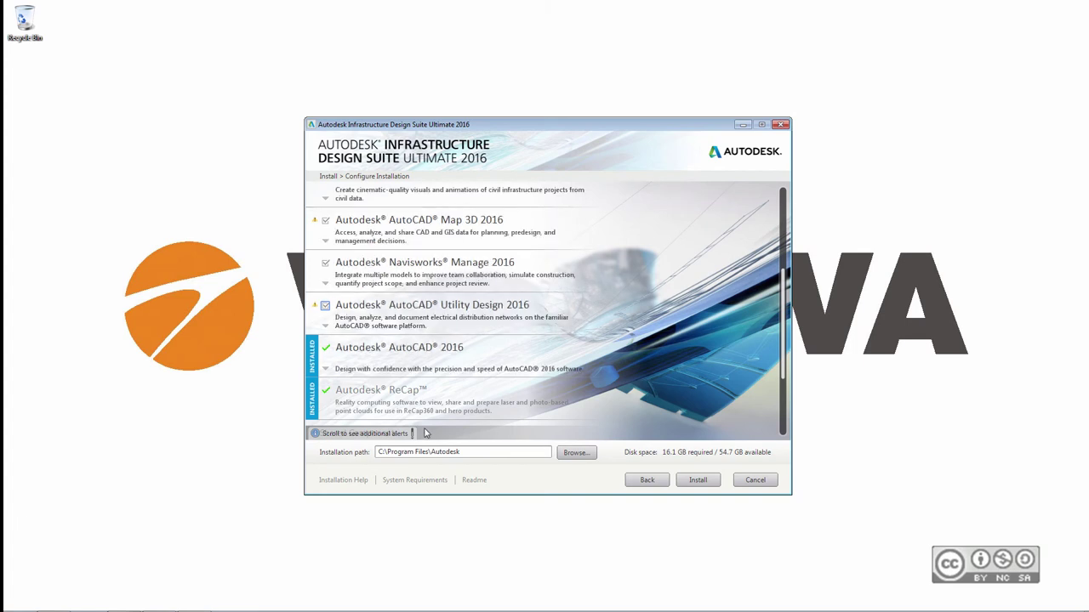
# Step: Open Revit Content Libraries 2016 settings from the Shared Components section
pyautogui.scroll(-3, 783, 382)
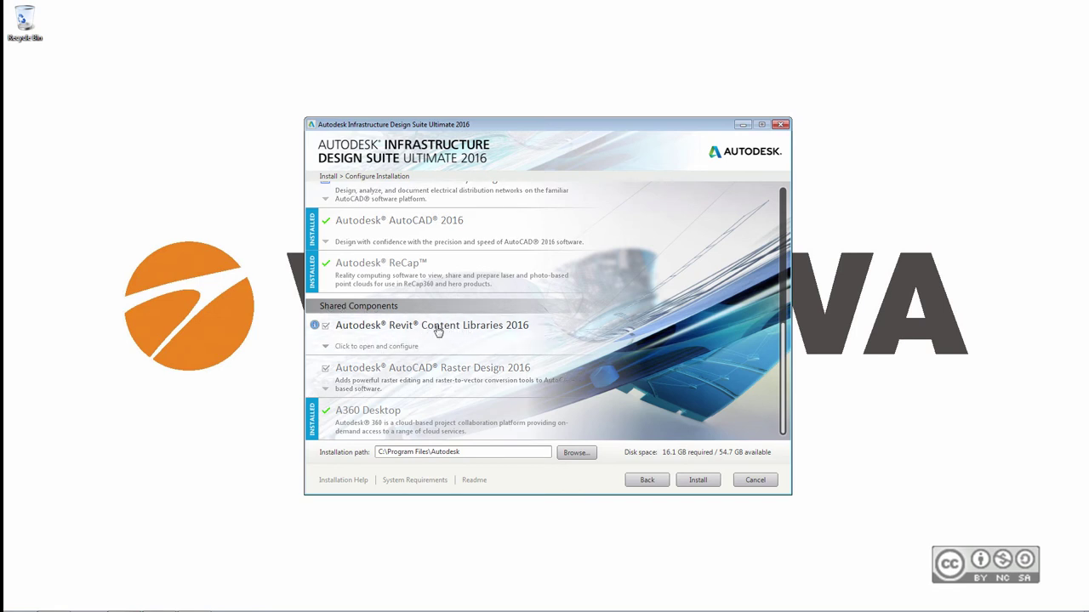
pyautogui.click(430, 330)
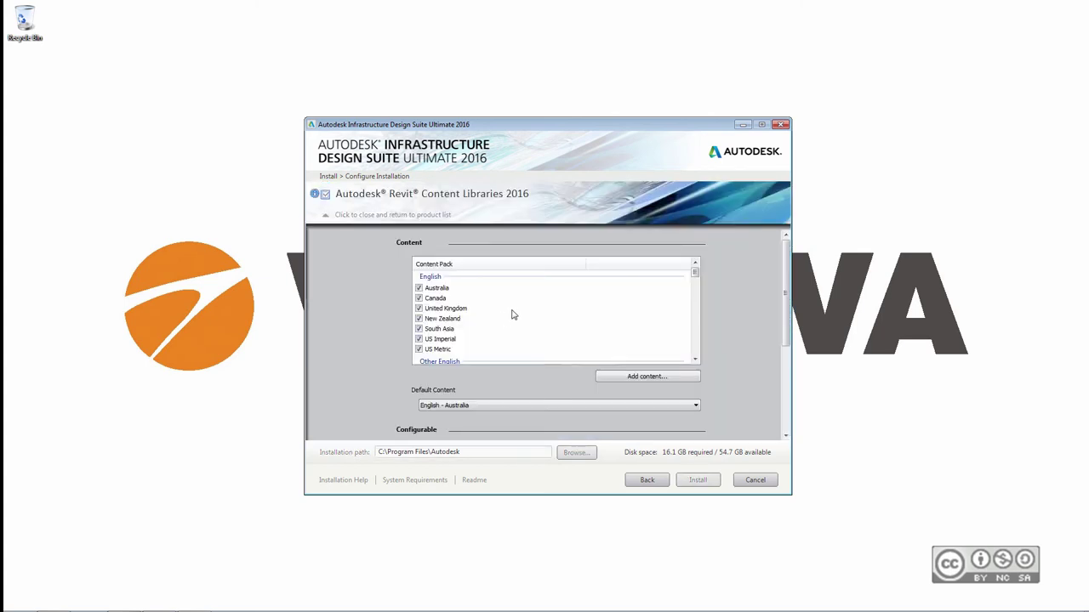
# Step: Uncheck the English content packs, leaving only US Metric checked
pyautogui.click(487, 279)
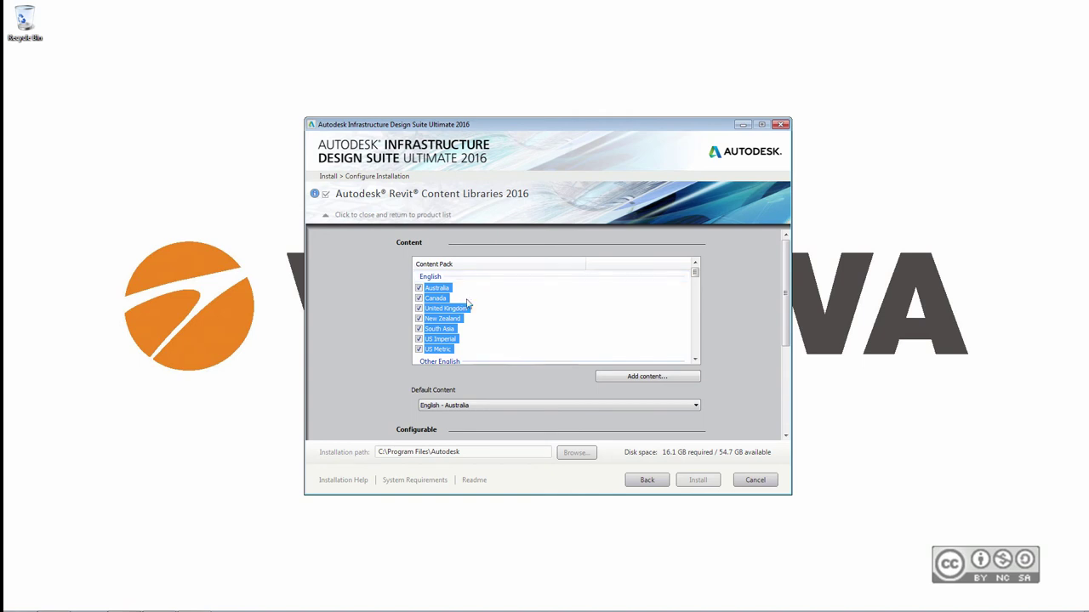
pyautogui.click(419, 289)
pyautogui.click(419, 349)
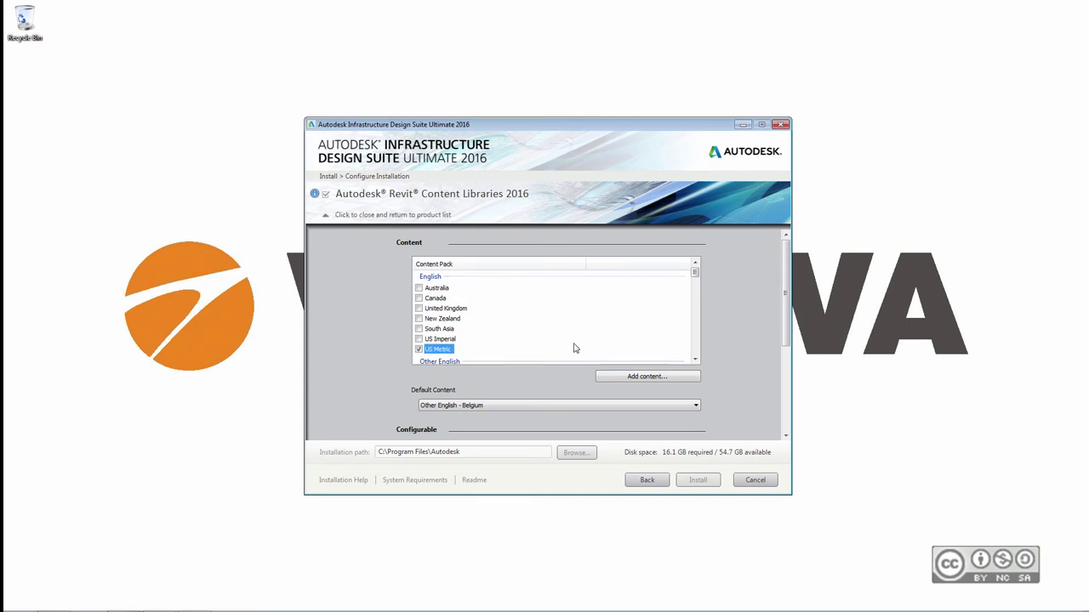
pyautogui.scroll(-1, 552, 345)
pyautogui.scroll(-1, 527, 340)
# Step: Uncheck the Other English packs and confirm default content is English - US Metric
pyautogui.click(464, 308)
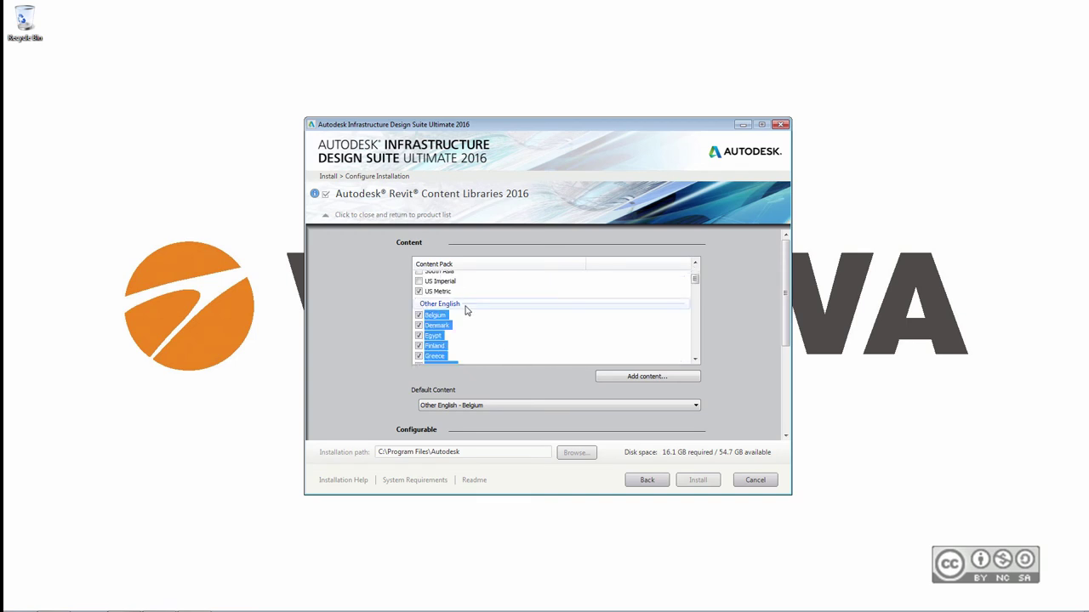
pyautogui.click(418, 316)
pyautogui.scroll(-2, 503, 329)
pyautogui.scroll(-2, 506, 323)
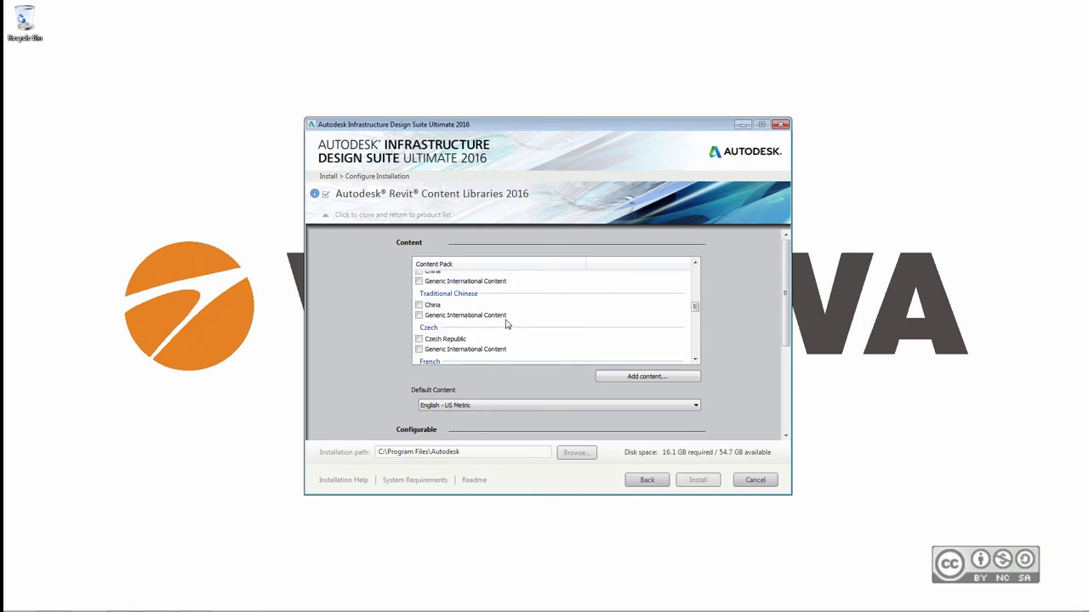
pyautogui.scroll(-2, 506, 323)
pyautogui.scroll(-2, 506, 323)
pyautogui.scroll(-2, 506, 323)
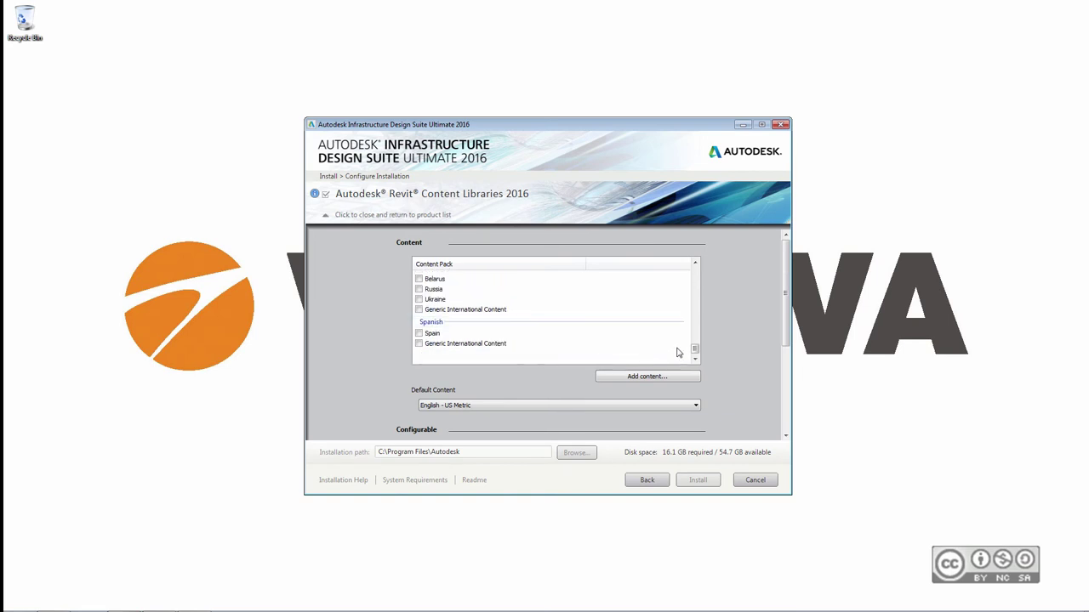
pyautogui.scroll(6, 630, 336)
pyautogui.scroll(6, 553, 317)
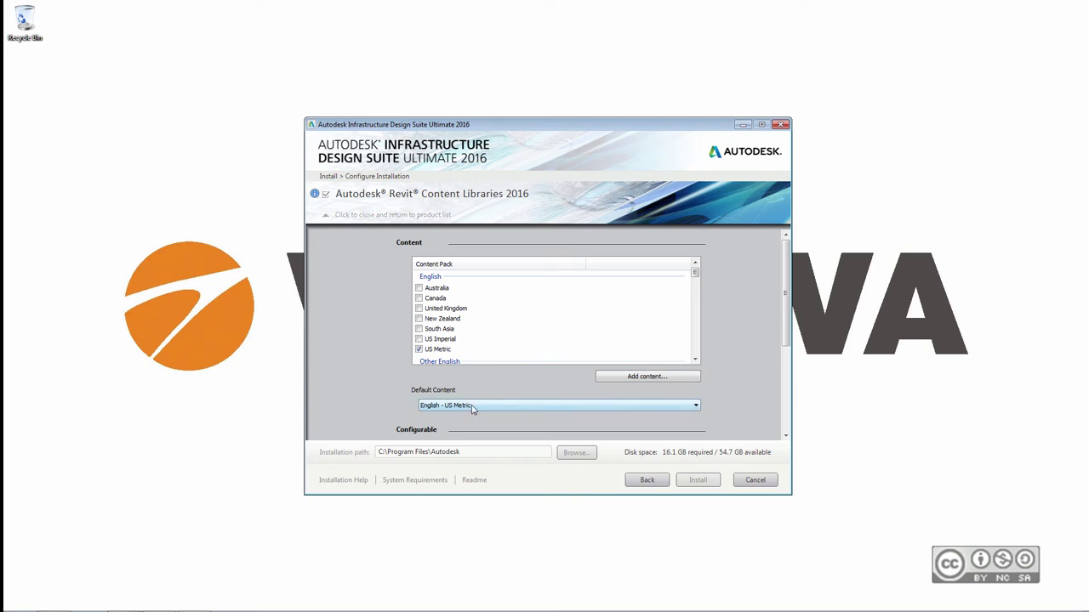
pyautogui.moveTo(785, 293)
pyautogui.mouseDown()
pyautogui.moveTo(785, 367)
pyautogui.moveTo(784, 267)
pyautogui.mouseUp()
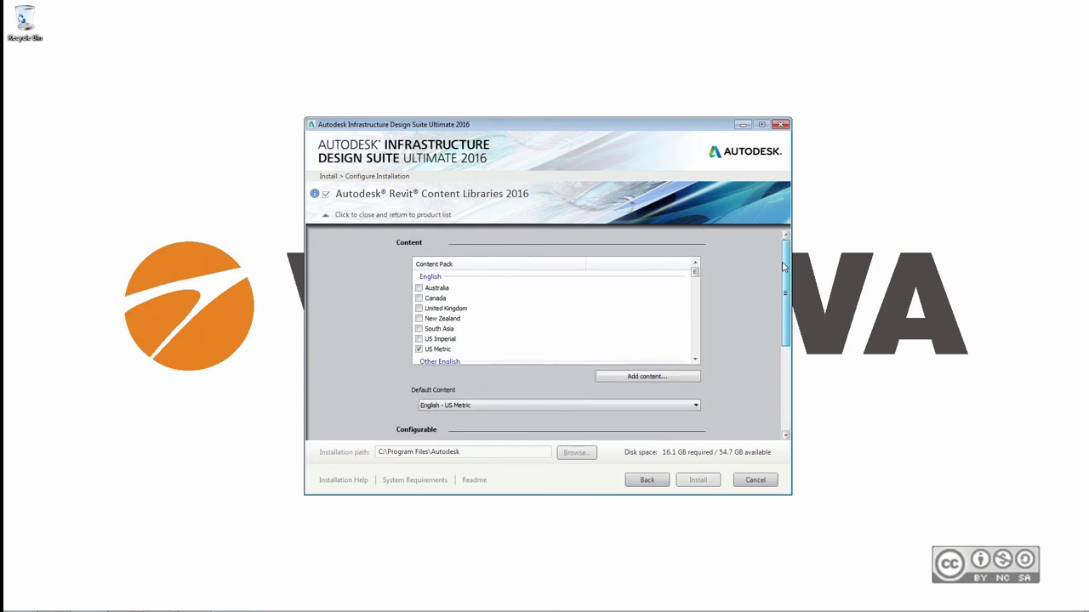
# Step: Close Revit content settings and scroll the product list to the top, showing 22.3 GB required
pyautogui.click(467, 207)
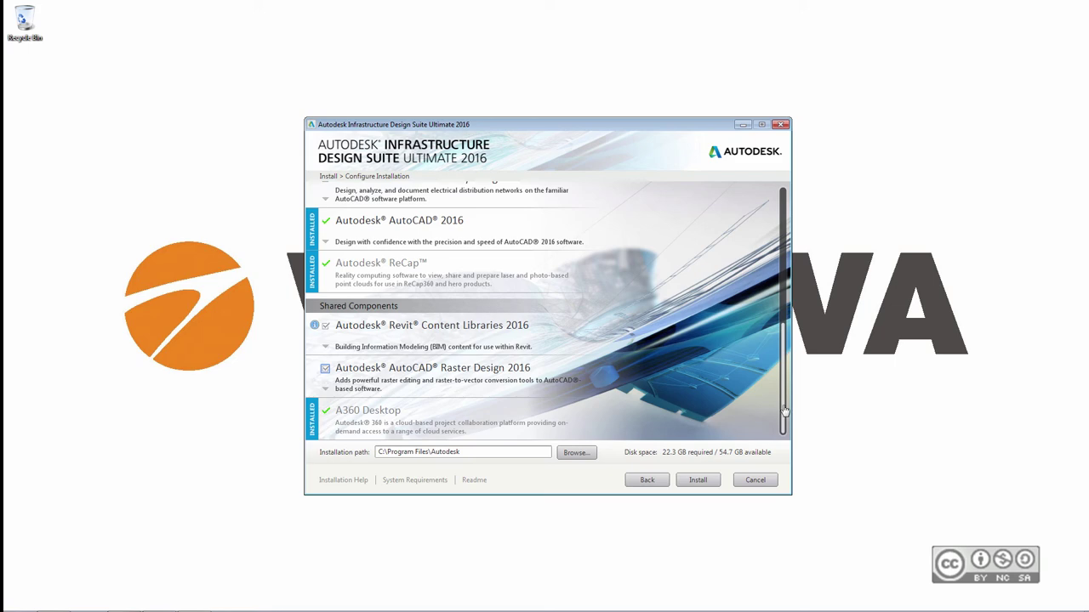
pyautogui.moveTo(784, 411); pyautogui.dragTo(782, 265)
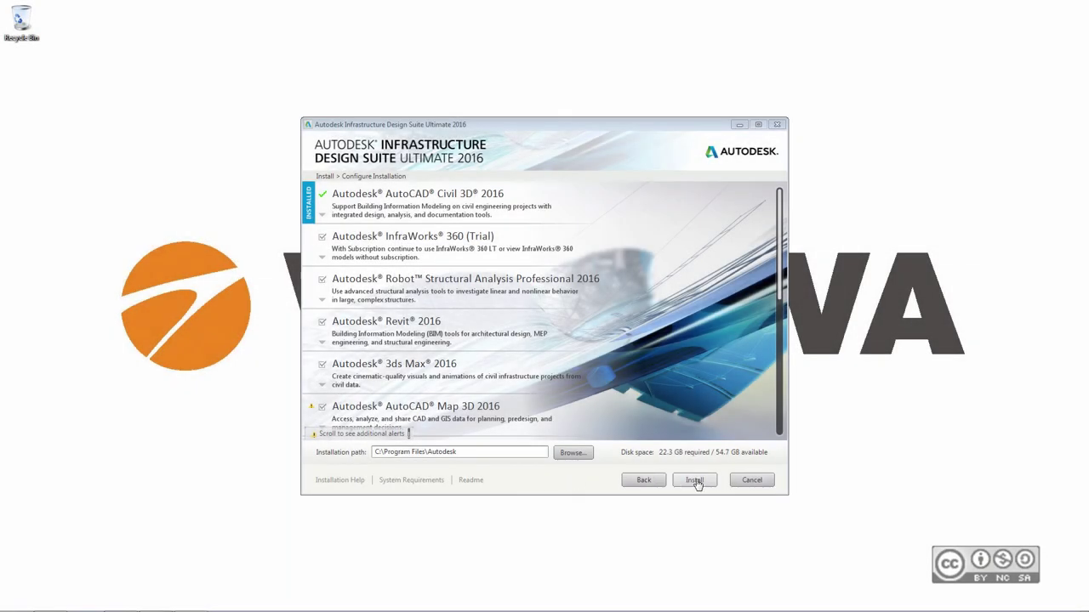
# Step: Install the configured products and wait for the Installation Complete page
pyautogui.click(703, 483)
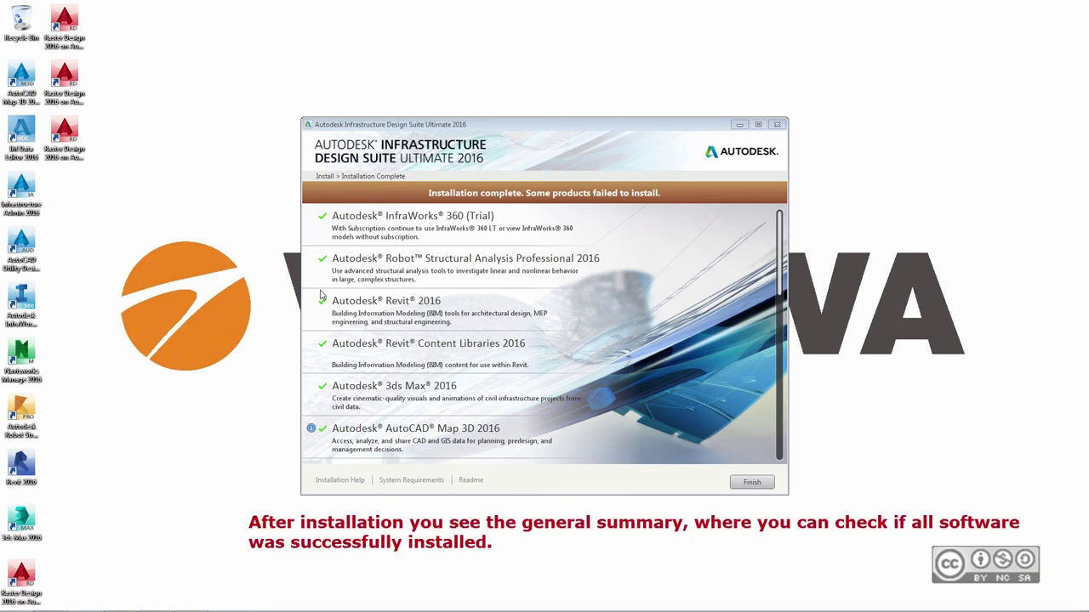
# Step: Review the install summary down to the failed BIM 360 Add-in, then finish the installer
pyautogui.click(780, 294)
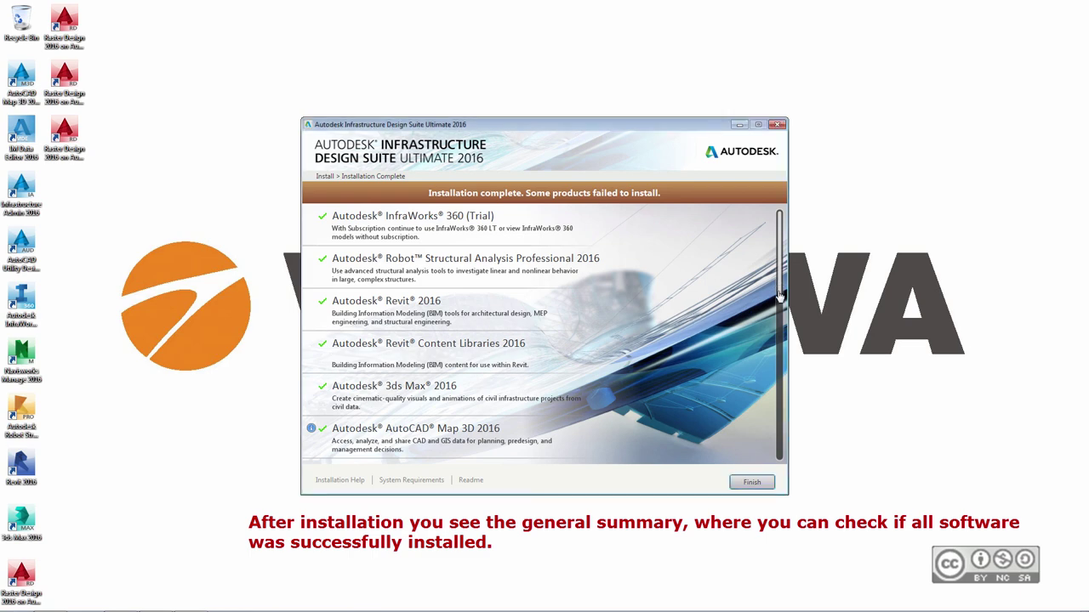
pyautogui.moveTo(780, 294); pyautogui.dragTo(777, 406)
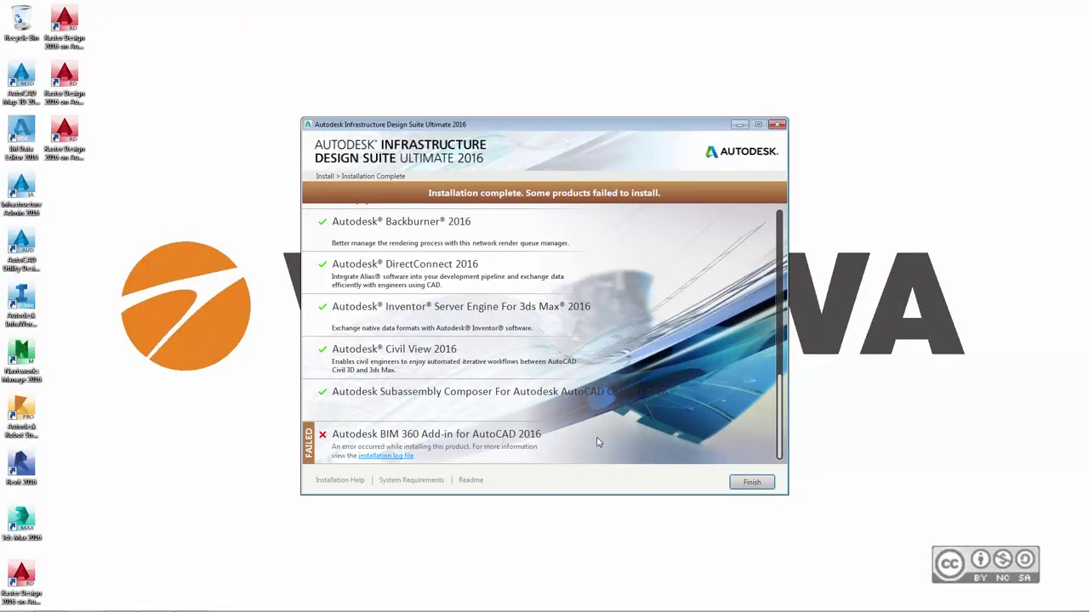
pyautogui.click(752, 483)
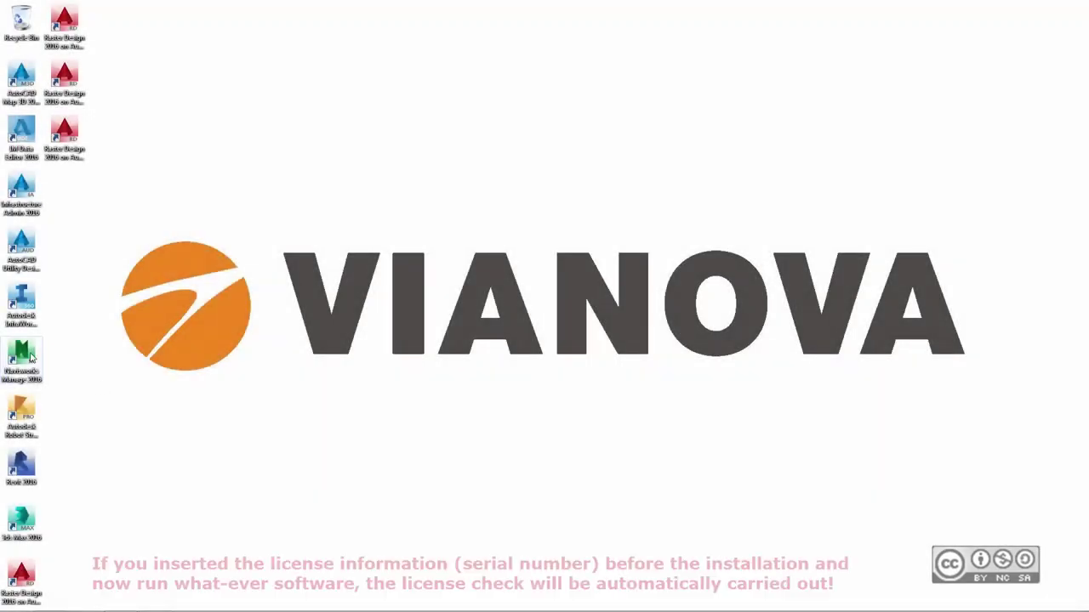
# Step: Launch Navisworks Manage 2016 from the desktop and accept the Autodesk privacy statement
pyautogui.doubleClick(21, 357)
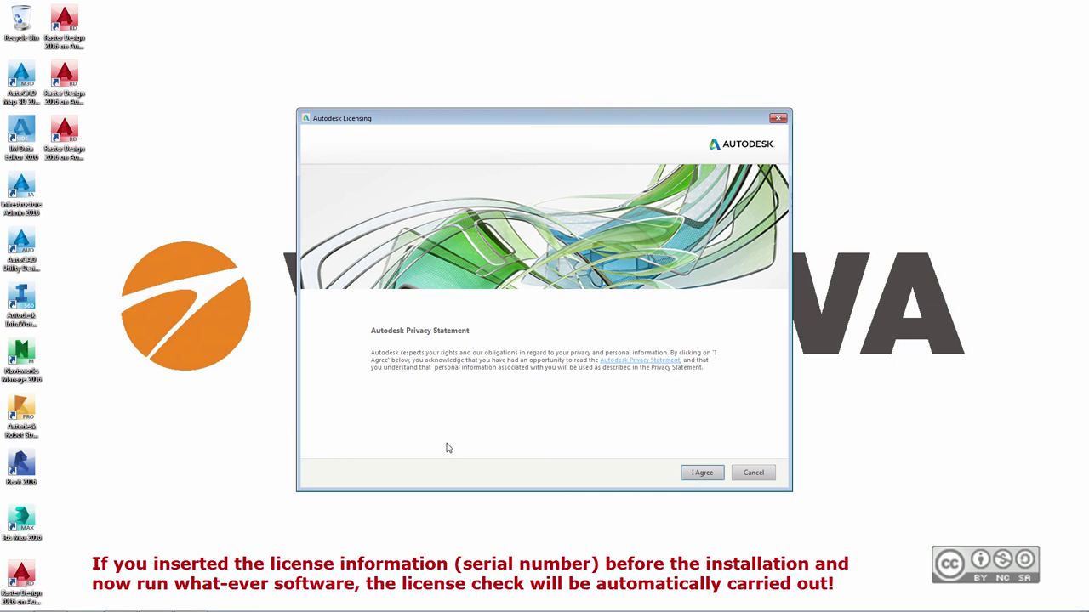
pyautogui.click(702, 479)
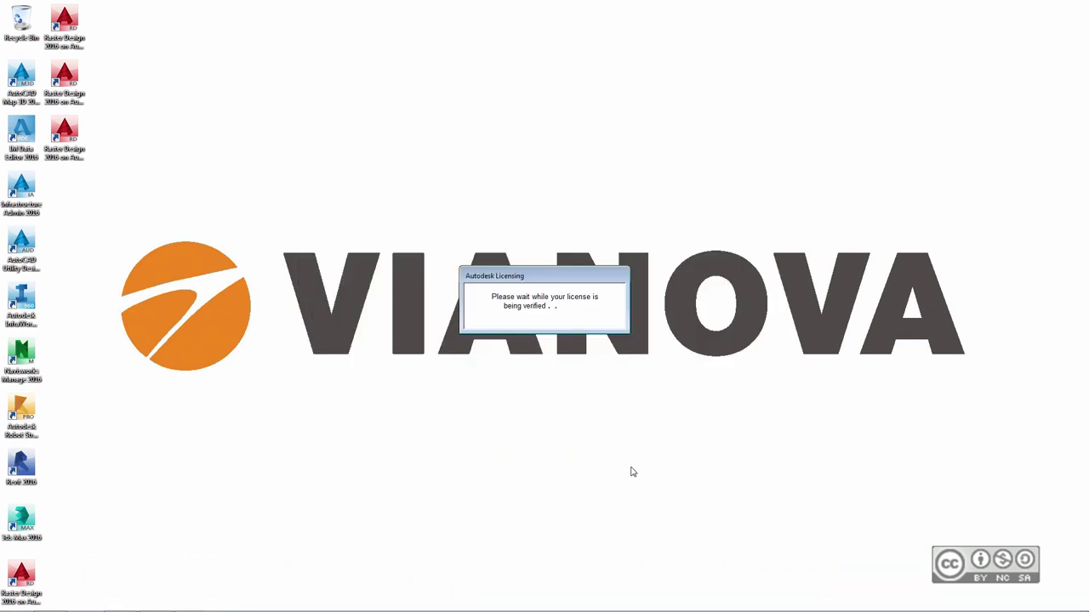